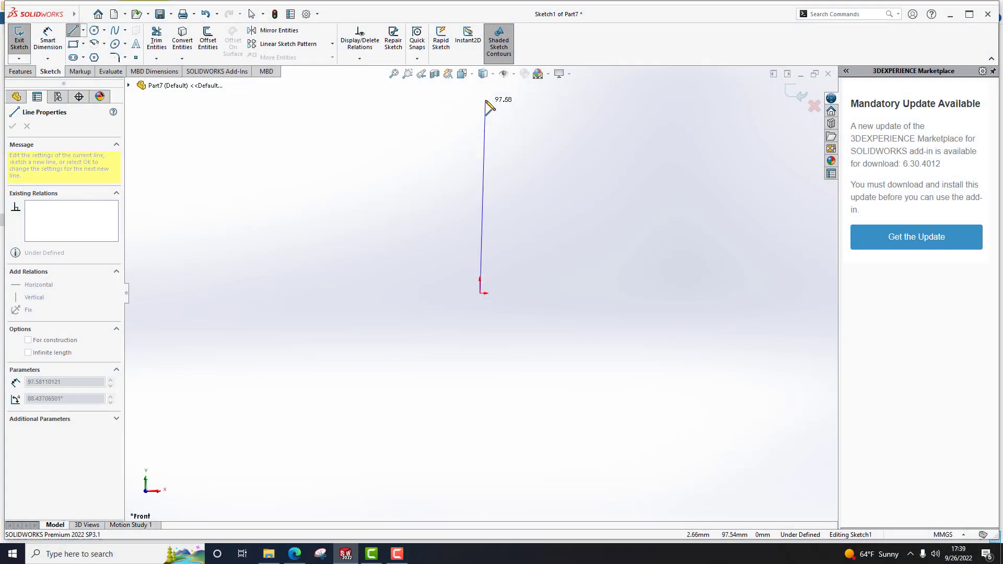
Sketch a vertical line about 101 mm long upward from the origin and make it a construction line.
{"action": "left_click", "coordinate": [480, 96]}
{"action": "key", "text": "Escape"}
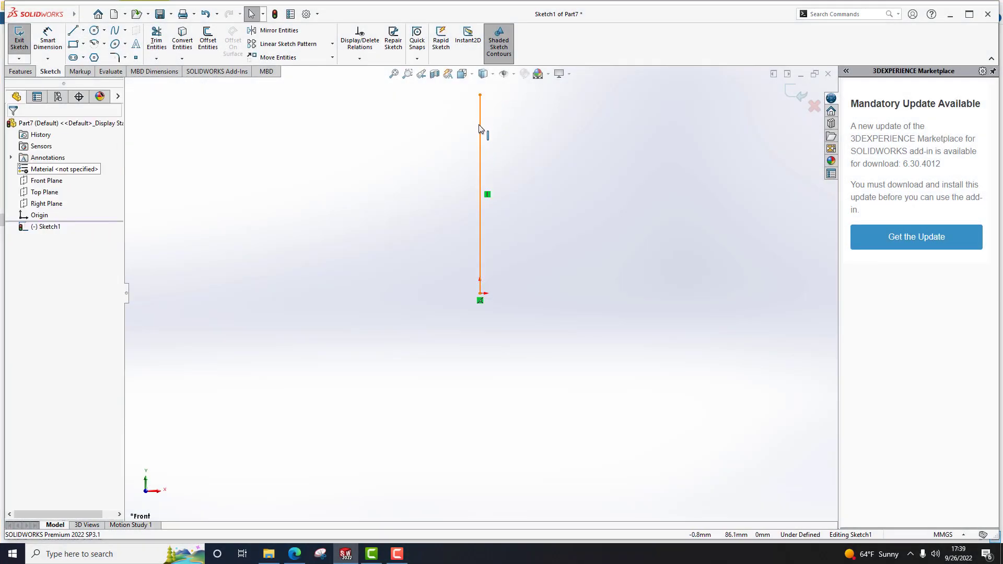
{"action": "left_click", "coordinate": [481, 128]}
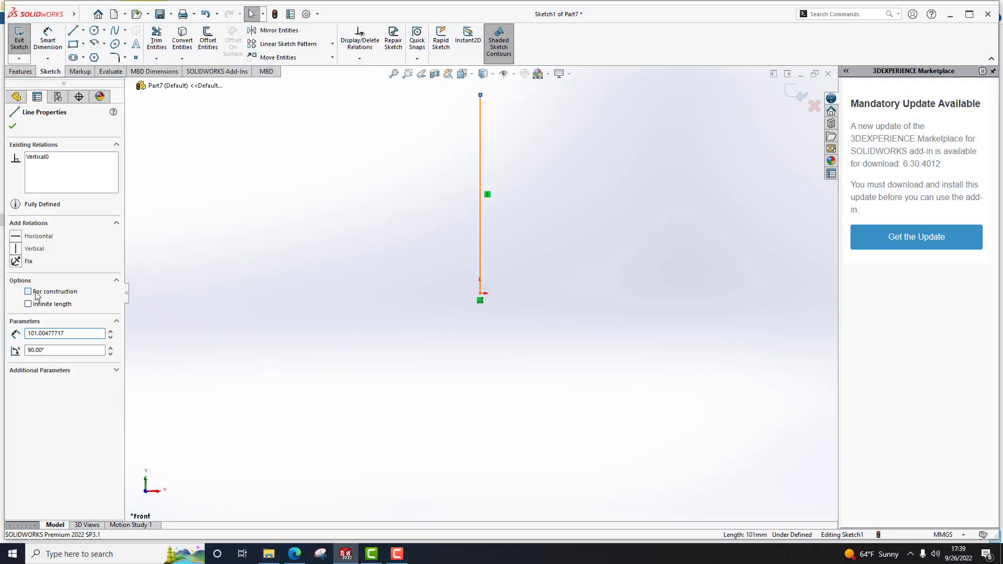
{"action": "key", "text": "Escape"}
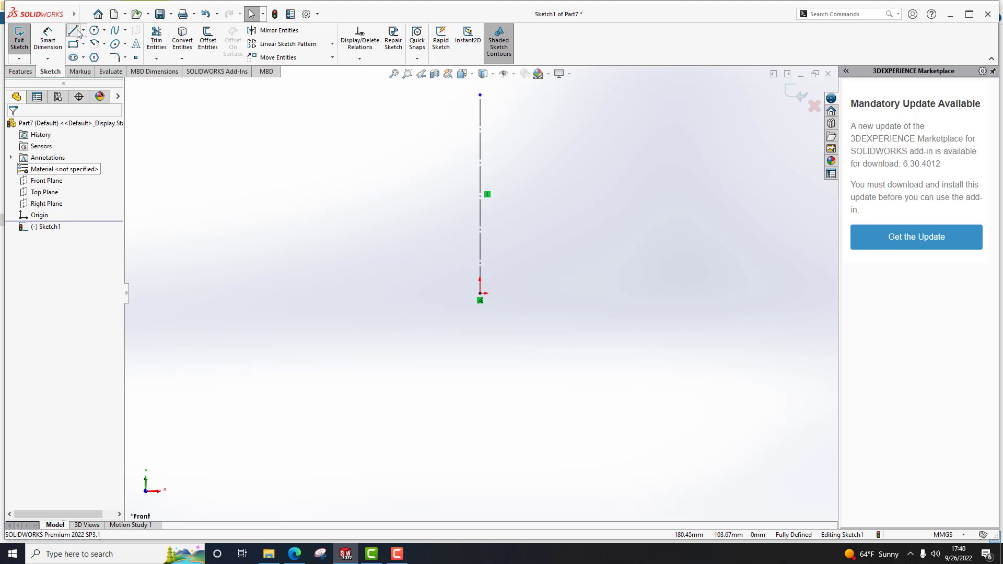
Sketch a base line about 59 mm leftward from the origin, a vertical edge about 7 mm high and an arc of about 51 mm radius.
{"action": "left_click", "coordinate": [78, 31]}
{"action": "left_click", "coordinate": [480, 293]}
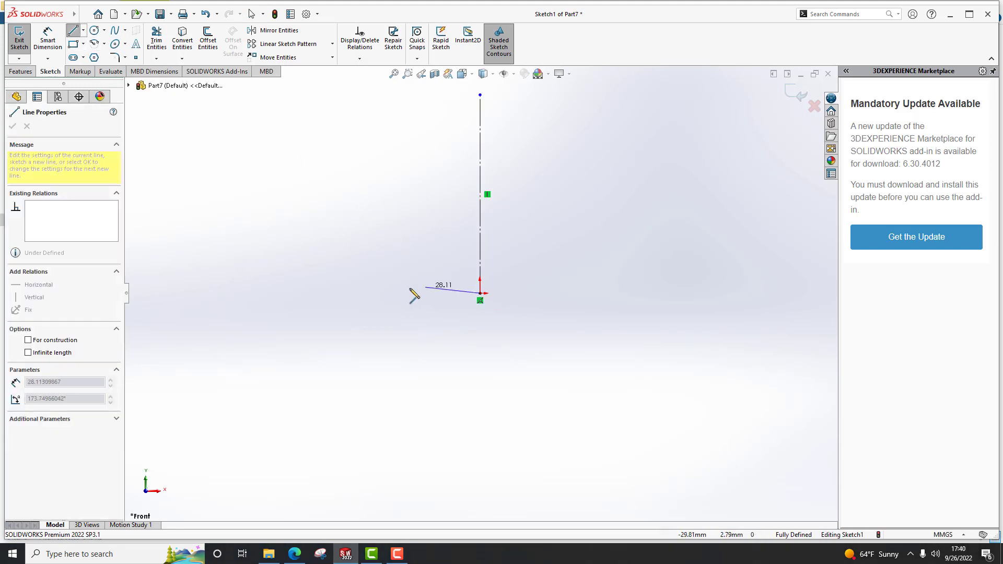
{"action": "left_click", "coordinate": [365, 294]}
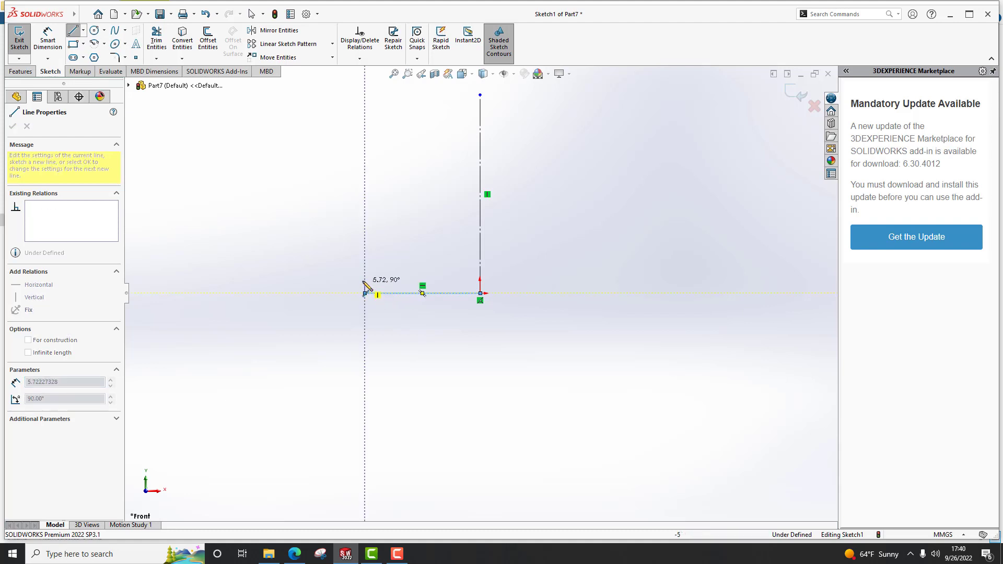
{"action": "left_click", "coordinate": [365, 280]}
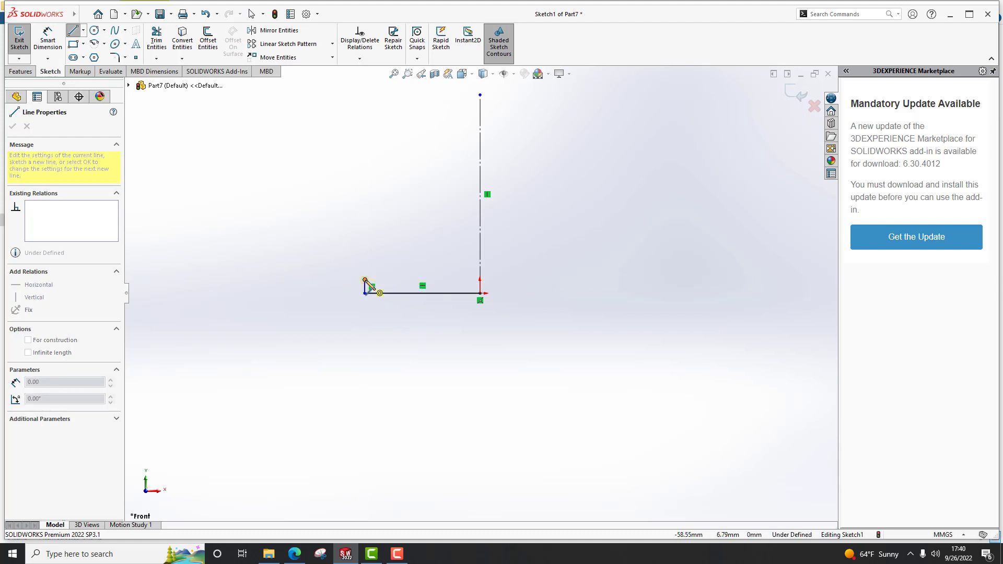
{"action": "left_click", "coordinate": [464, 190]}
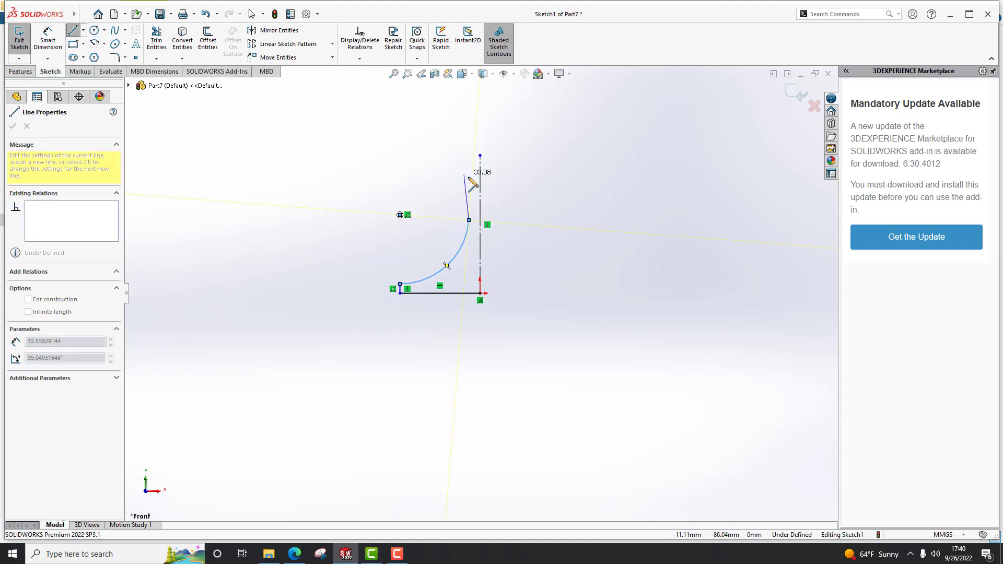
Continue the profile from the arc with a vertical stem line, an outward arc, a sloped line about 51 mm long and a top arc.
{"action": "left_click", "coordinate": [469, 178]}
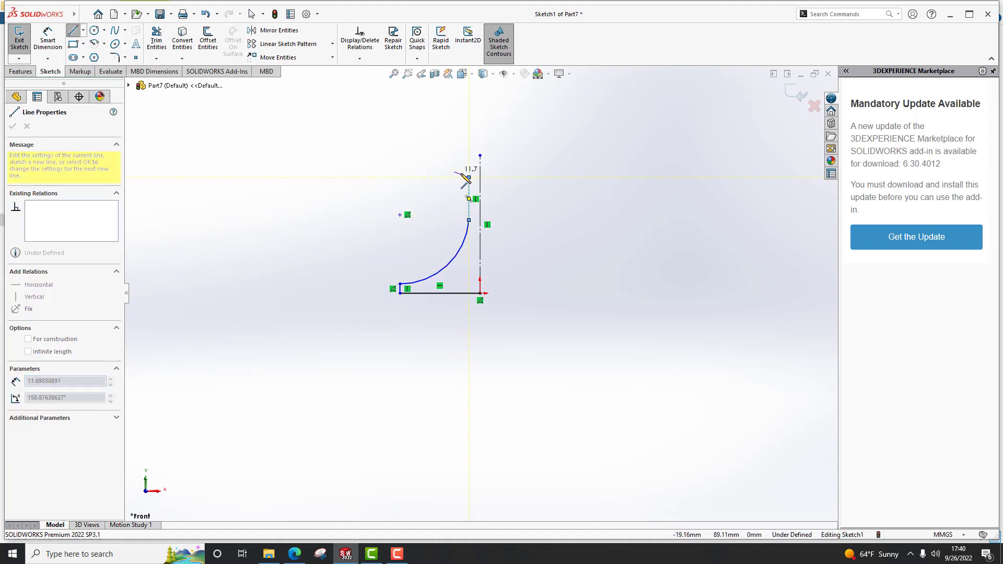
{"action": "left_click", "coordinate": [452, 146]}
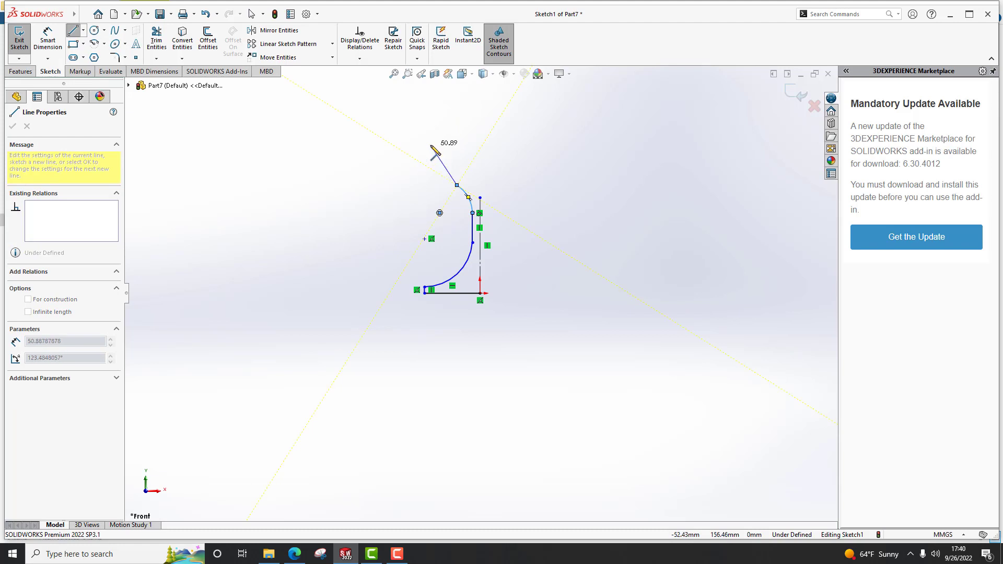
{"action": "left_click", "coordinate": [431, 146]}
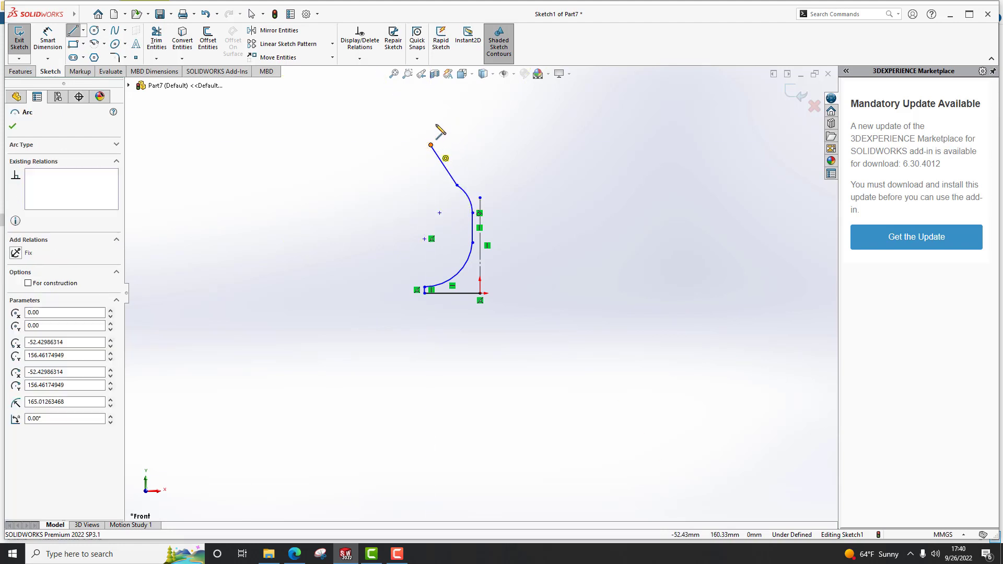
{"action": "left_click", "coordinate": [436, 92]}
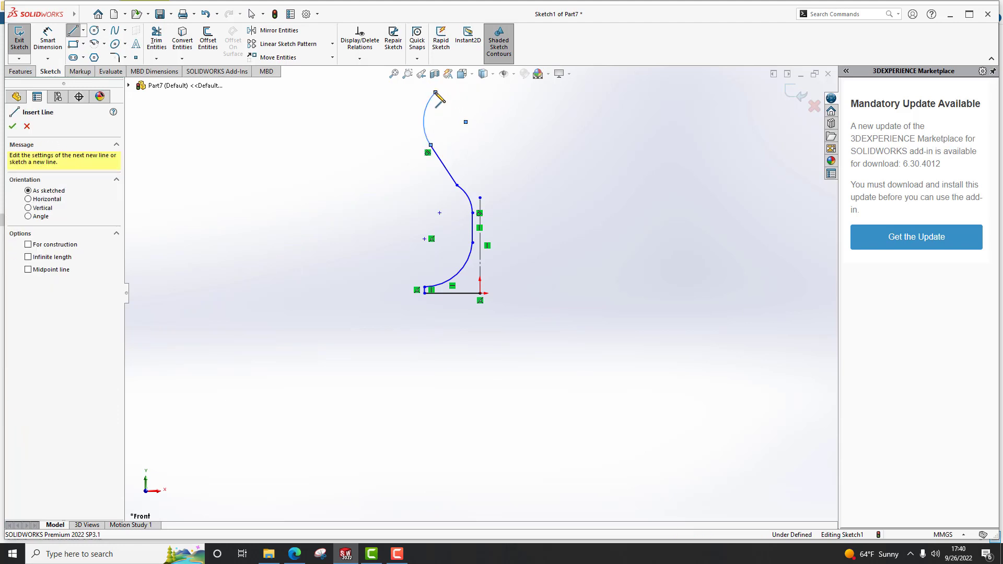
{"action": "key", "text": "Escape"}
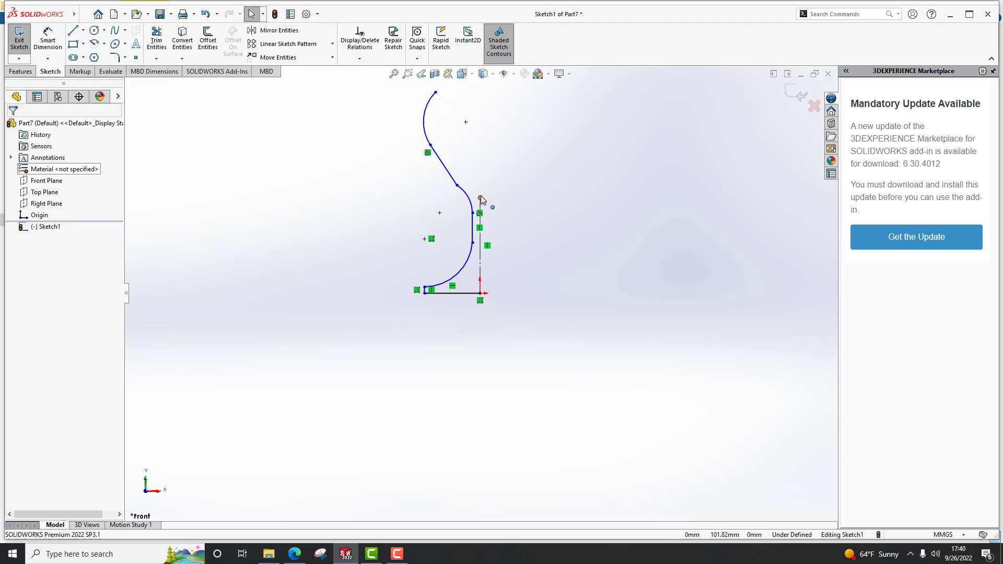
Extend the centerline's upper endpoint to about 224 mm above the origin, past the top of the profile.
{"action": "left_click_drag", "start_coordinate": [481, 198], "coordinate": [480, 88]}
{"action": "scroll", "coordinate": [528, 260], "scroll_direction": "down", "scroll_amount": 2}
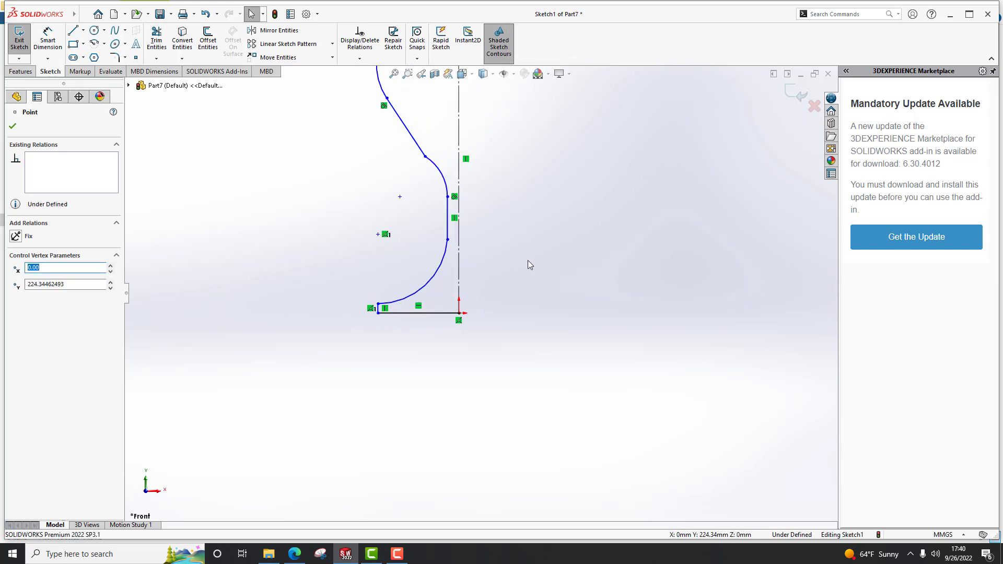
{"action": "left_click", "coordinate": [529, 261]}
Add a tangent relation between the large lower arc and the vertical stem line.
{"action": "left_click", "coordinate": [442, 256]}
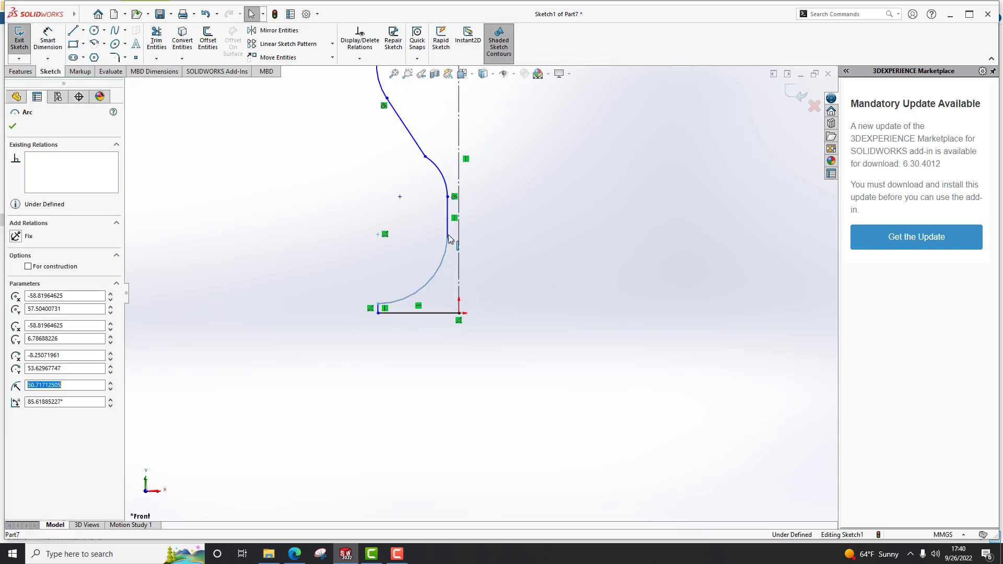
{"action": "left_click", "coordinate": [448, 222], "text": "ctrl"}
{"action": "left_click", "coordinate": [20, 296]}
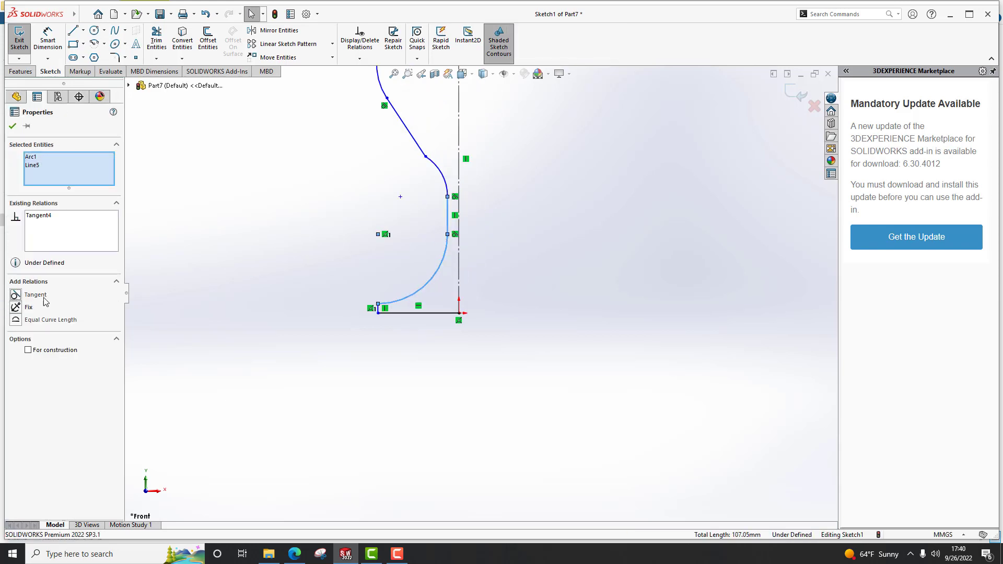
{"action": "left_click", "coordinate": [547, 235]}
Add a tangent relation between the arc above the stem and the sloped line.
{"action": "scroll", "coordinate": [461, 212], "scroll_direction": "down", "scroll_amount": 2}
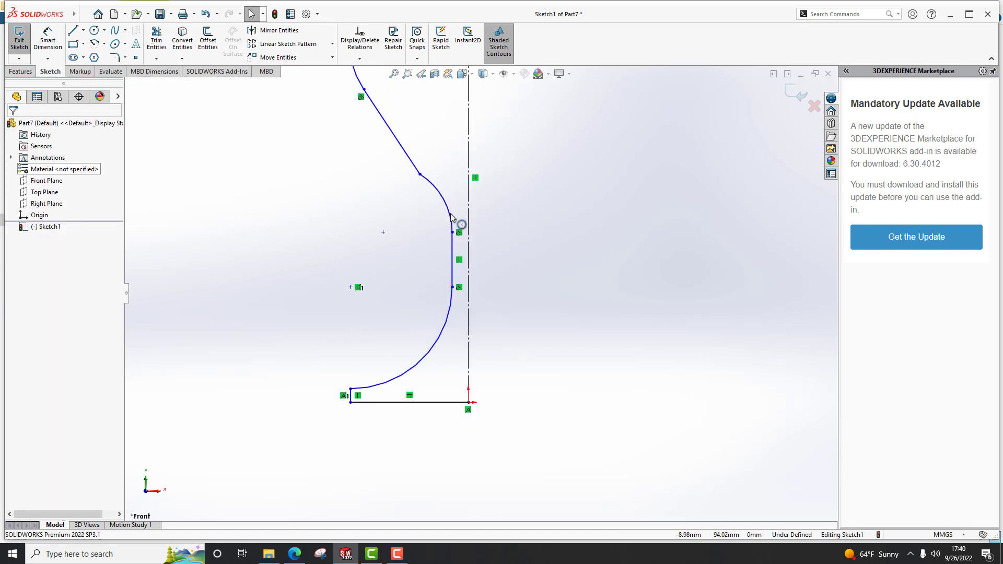
{"action": "left_click", "coordinate": [451, 214]}
{"action": "left_click", "coordinate": [416, 171], "text": "ctrl"}
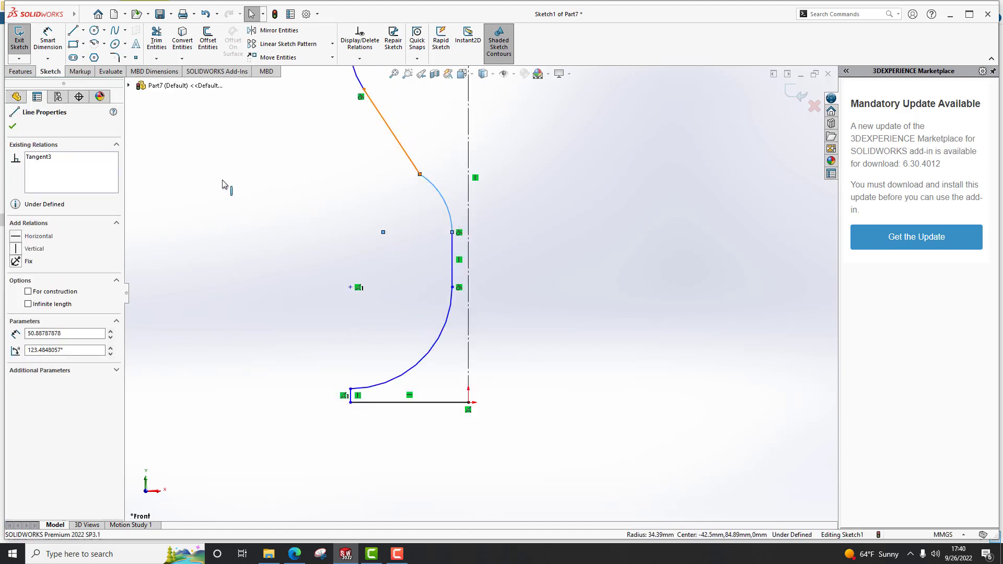
{"action": "left_click", "coordinate": [16, 296]}
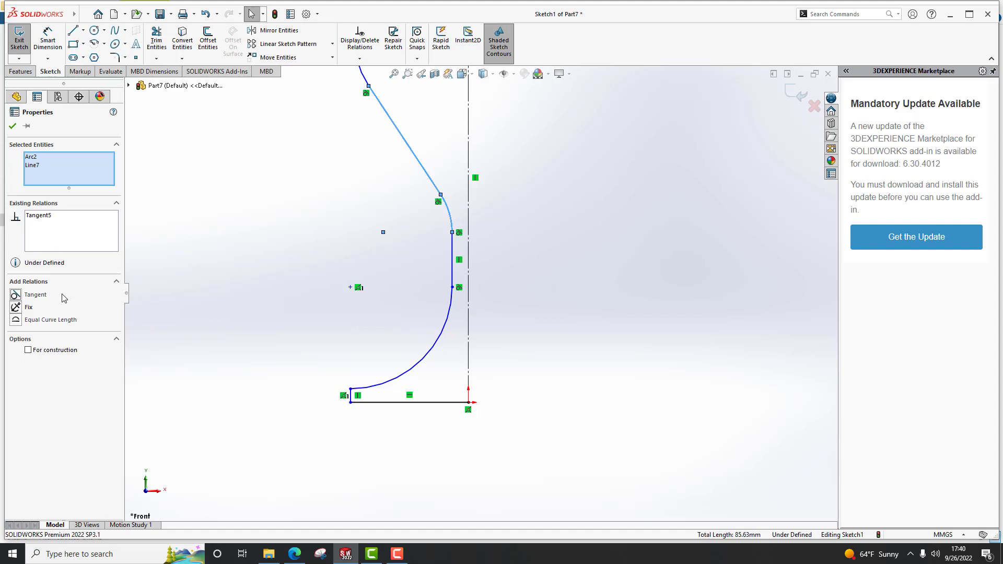
{"action": "left_click", "coordinate": [298, 271]}
{"action": "scroll", "coordinate": [401, 188], "scroll_direction": "up", "scroll_amount": 4}
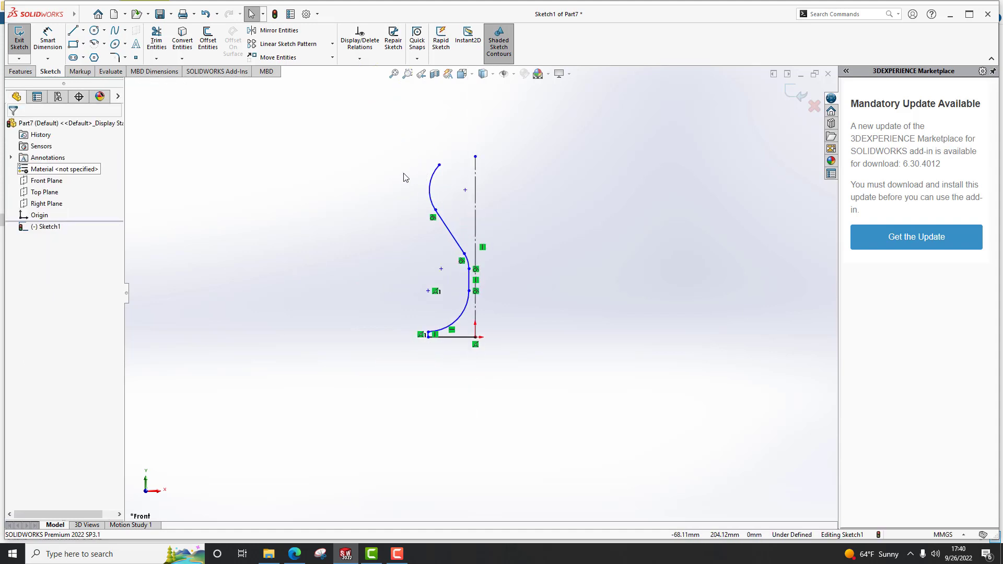
Dimension the profile's overall height from the base line to the top arc's endpoint as 200 mm.
{"action": "left_click", "coordinate": [48, 39]}
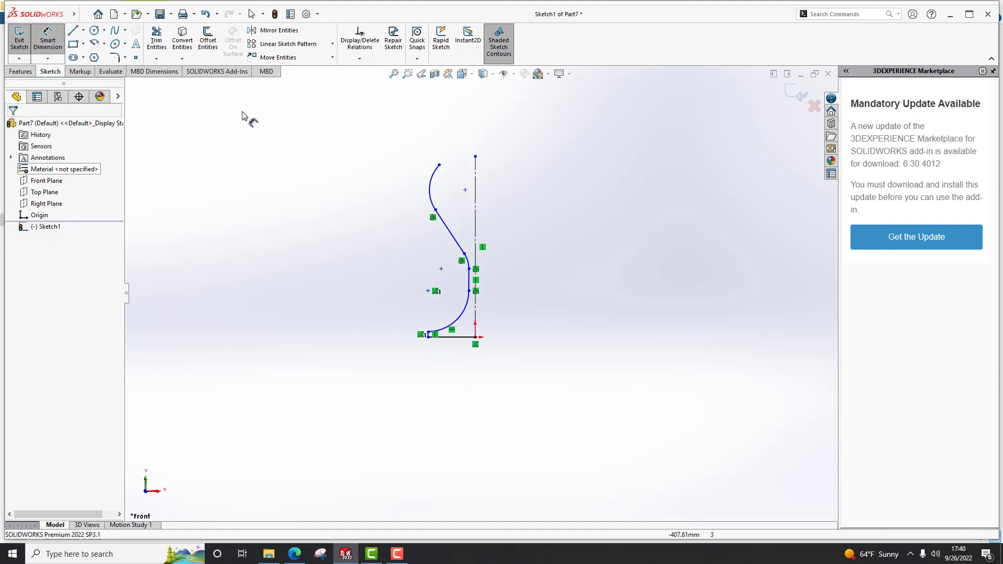
{"action": "left_click", "coordinate": [439, 165]}
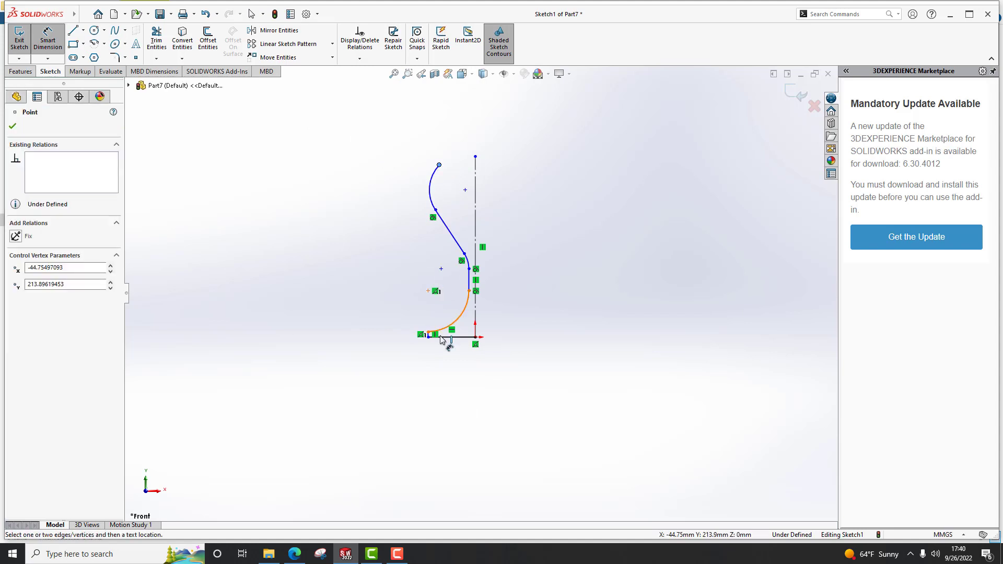
{"action": "left_click", "coordinate": [448, 339]}
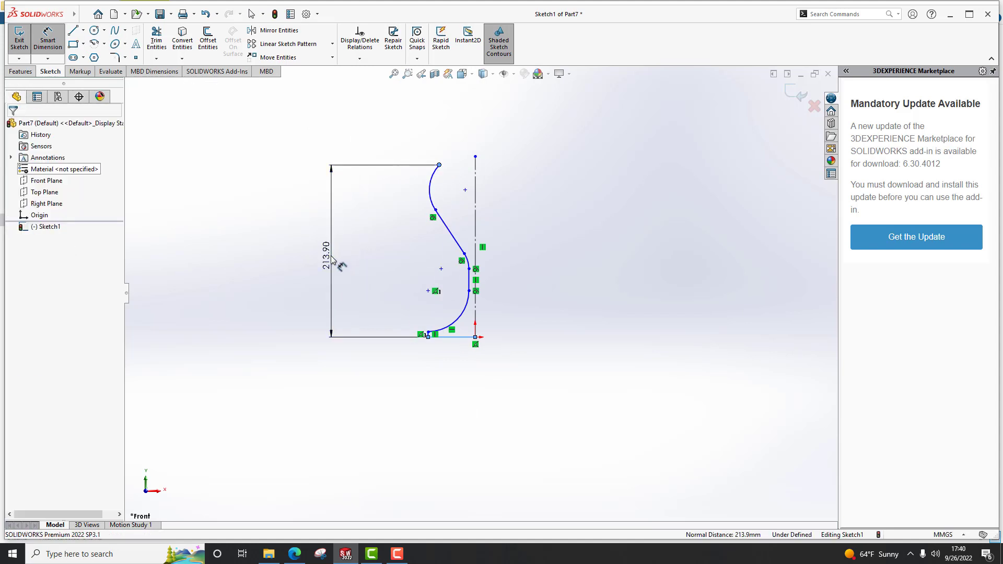
{"action": "left_click", "coordinate": [334, 263]}
{"action": "type", "text": "200"}
{"action": "key", "text": "Return"}
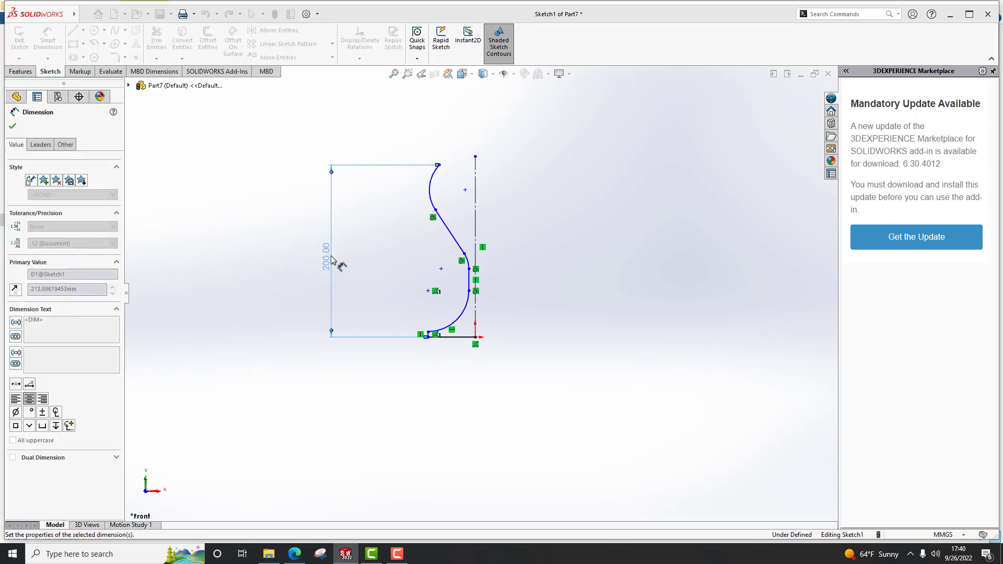
Add a 1 mm sketch fillet at the corner between the short outer base edge and the lower arc.
{"action": "scroll", "coordinate": [457, 253], "scroll_direction": "down", "scroll_amount": 3}
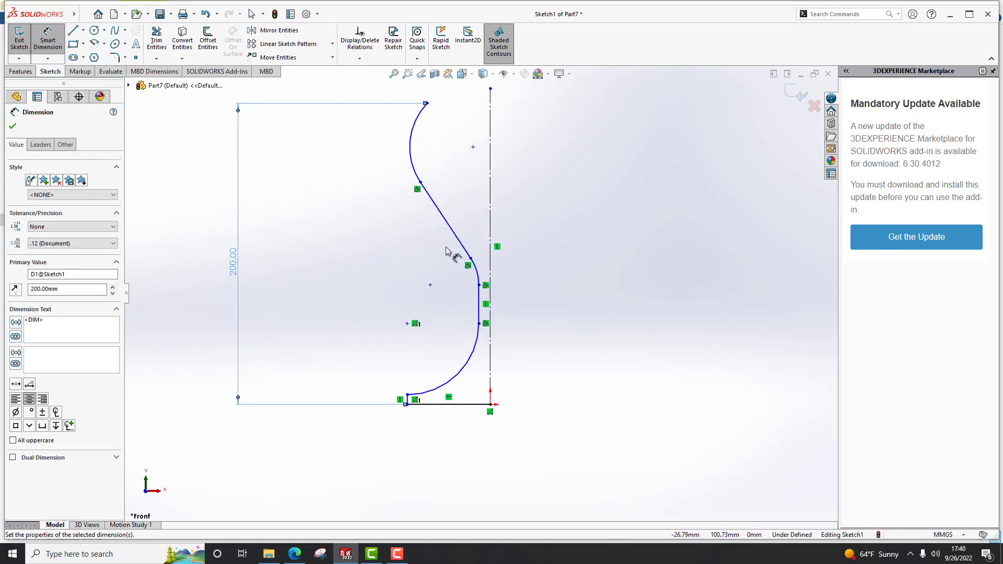
{"action": "scroll", "coordinate": [405, 399], "scroll_direction": "down", "scroll_amount": 2}
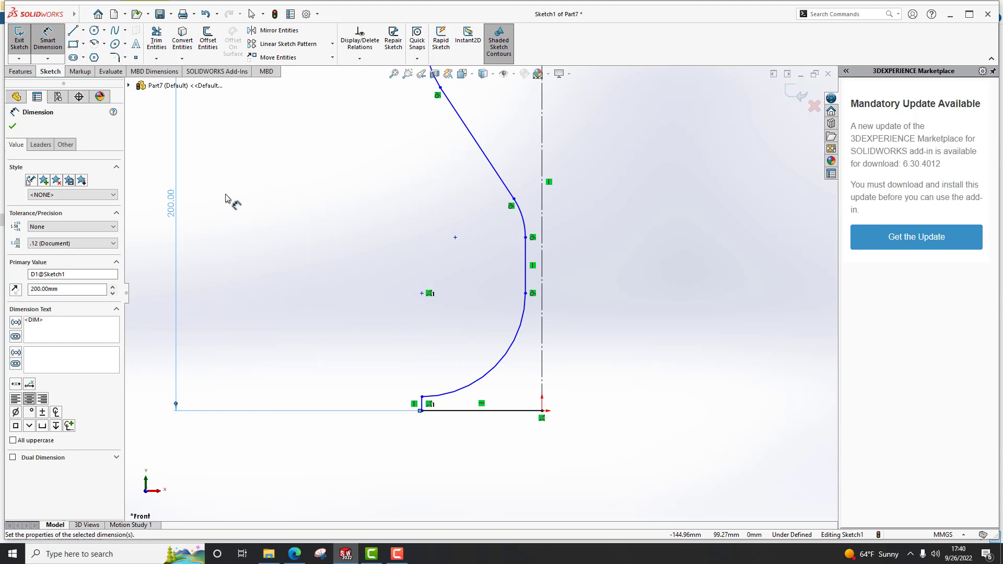
{"action": "left_click", "coordinate": [114, 58]}
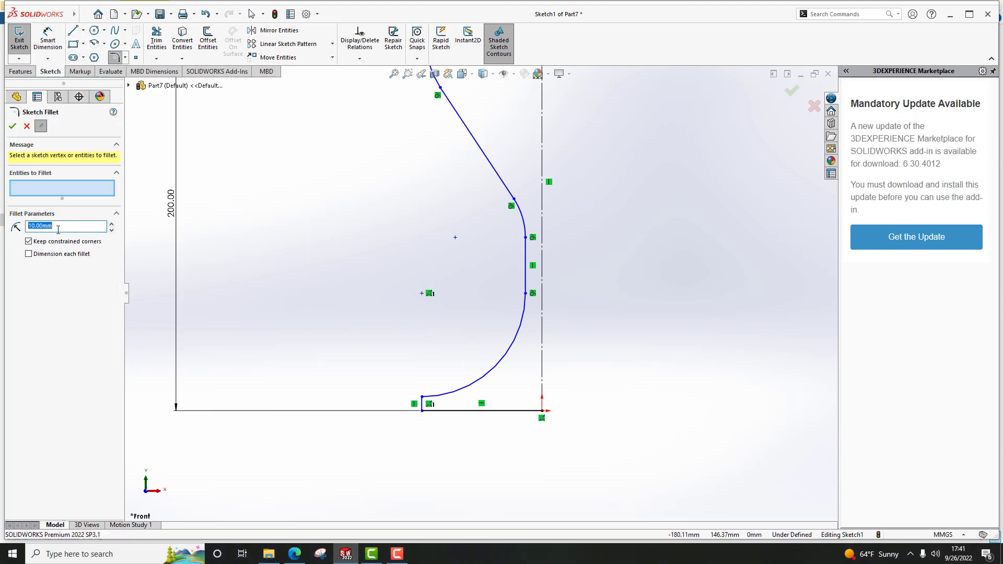
{"action": "left_click", "coordinate": [424, 403]}
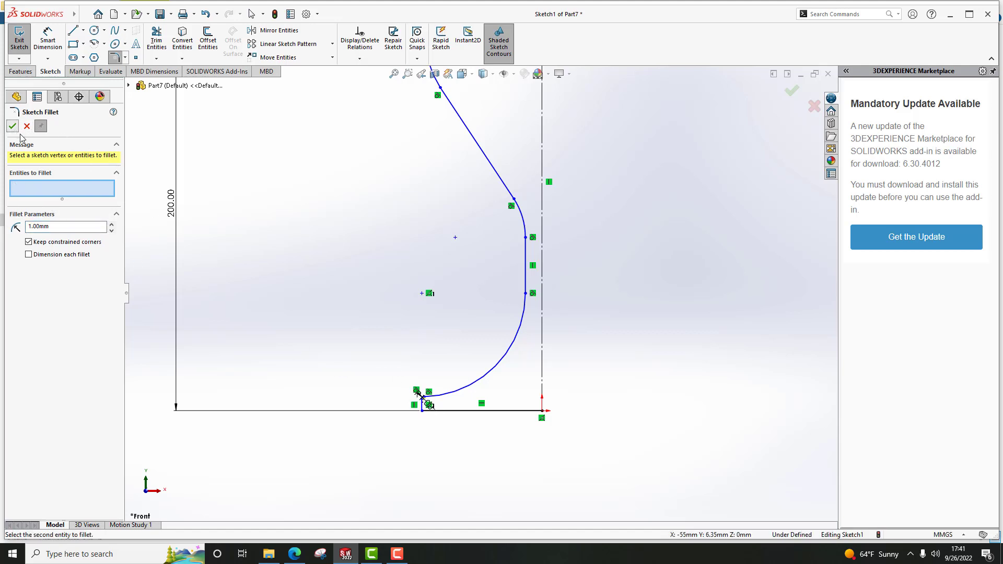
{"action": "left_click", "coordinate": [421, 397]}
Dimension the height from the base line to the lower end of the 1 mm fillet as 3.5 mm.
{"action": "left_click", "coordinate": [47, 39]}
{"action": "scroll", "coordinate": [377, 426], "scroll_direction": "down", "scroll_amount": 4}
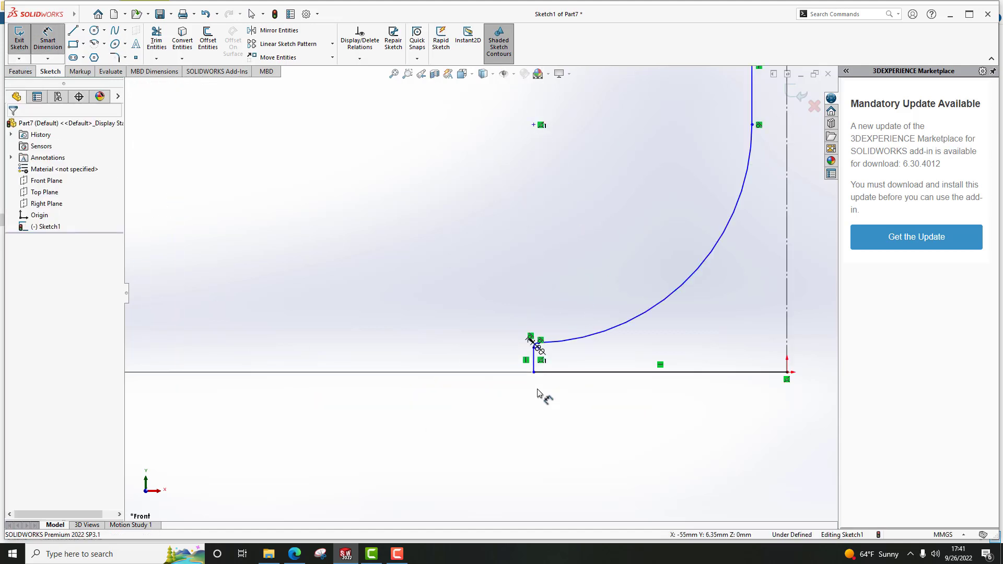
{"action": "left_click", "coordinate": [557, 366]}
{"action": "scroll", "coordinate": [533, 343], "scroll_direction": "down", "scroll_amount": 5}
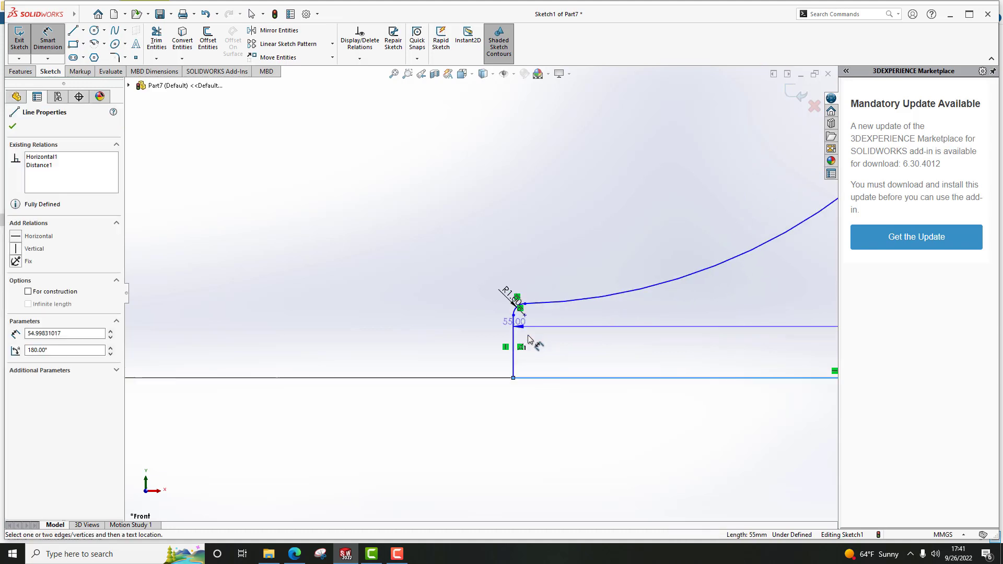
{"action": "left_click", "coordinate": [502, 269]}
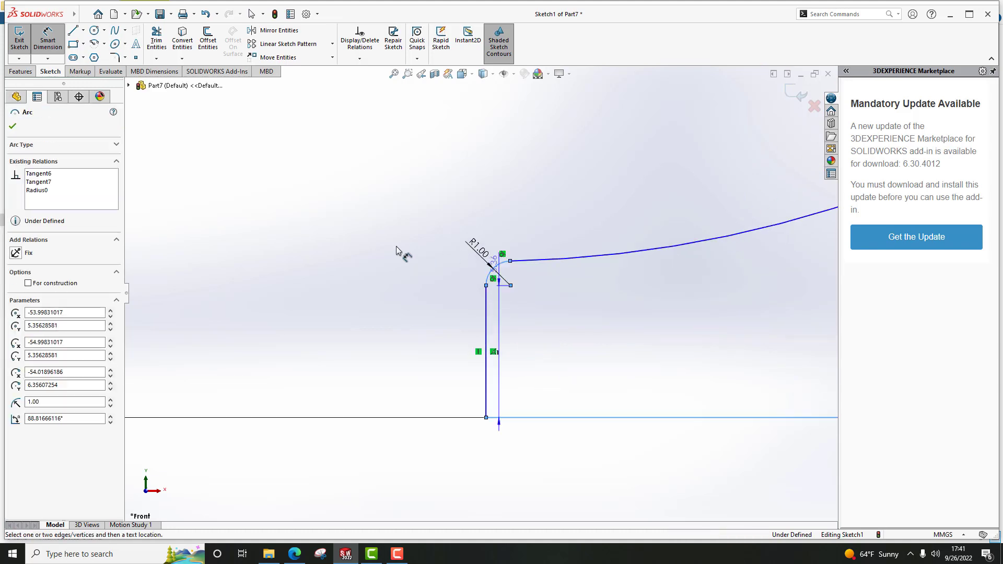
{"action": "left_click", "coordinate": [314, 235]}
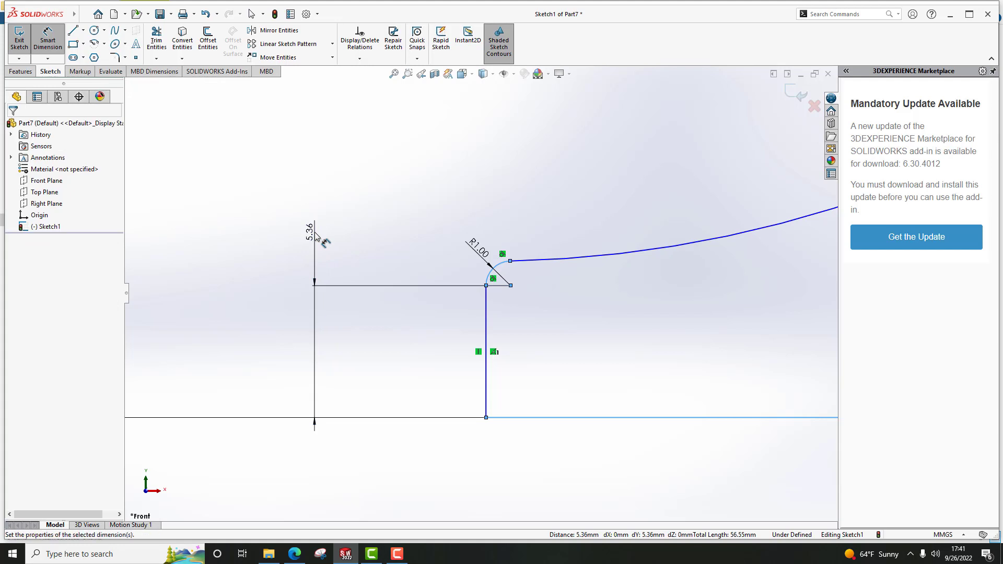
{"action": "type", "text": "3.5"}
{"action": "key", "text": "Return"}
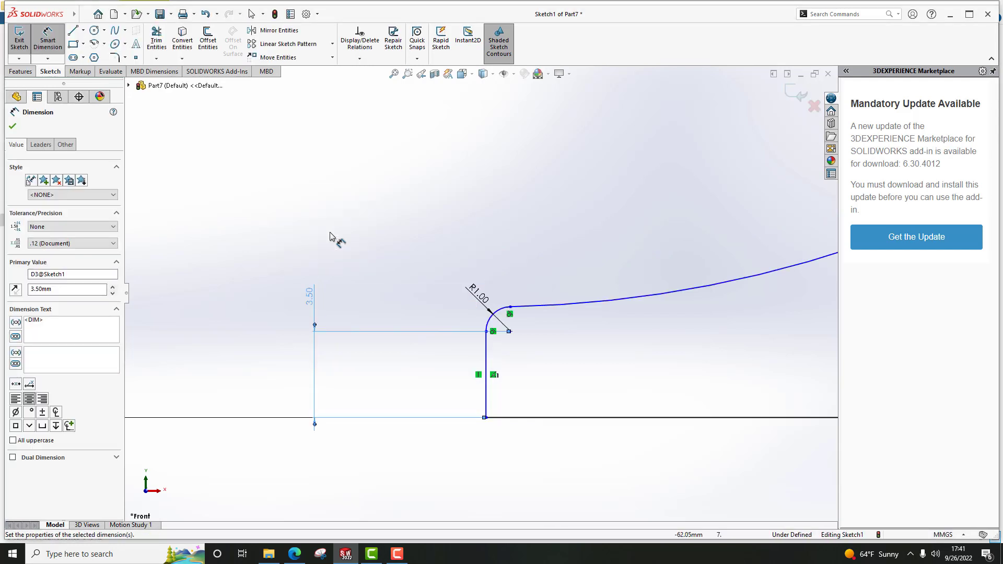
{"action": "left_click", "coordinate": [525, 213]}
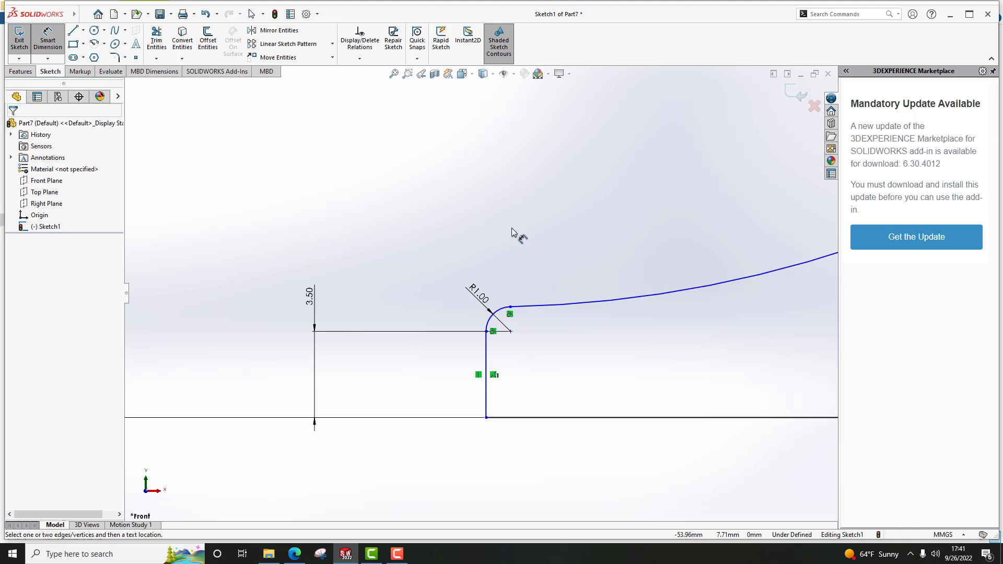
Dimension the stem's vertical line across the centerline as a 9 mm diameter.
{"action": "scroll", "coordinate": [515, 183], "scroll_direction": "up", "scroll_amount": 15}
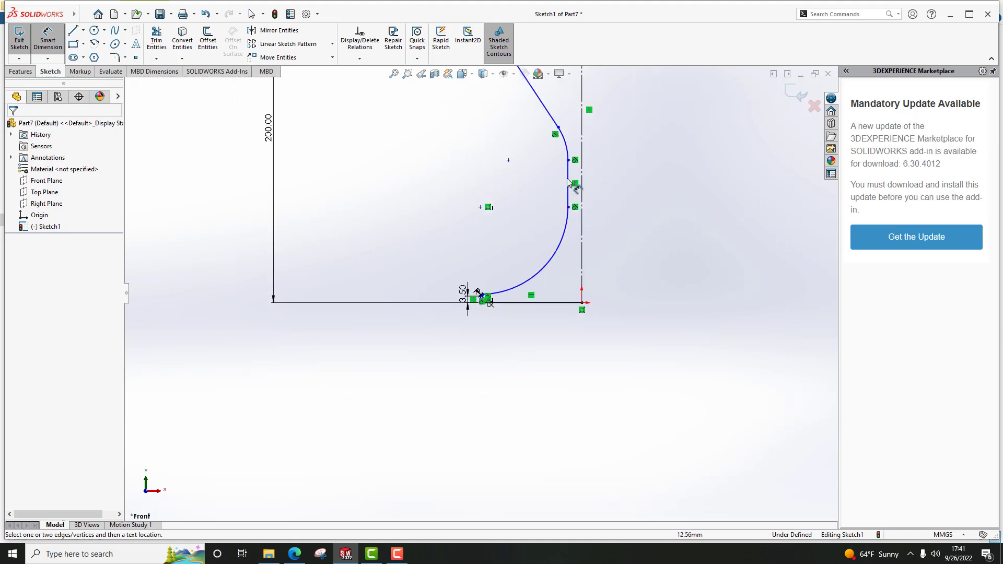
{"action": "scroll", "coordinate": [568, 182], "scroll_direction": "down", "scroll_amount": 5}
{"action": "left_click", "coordinate": [523, 233]}
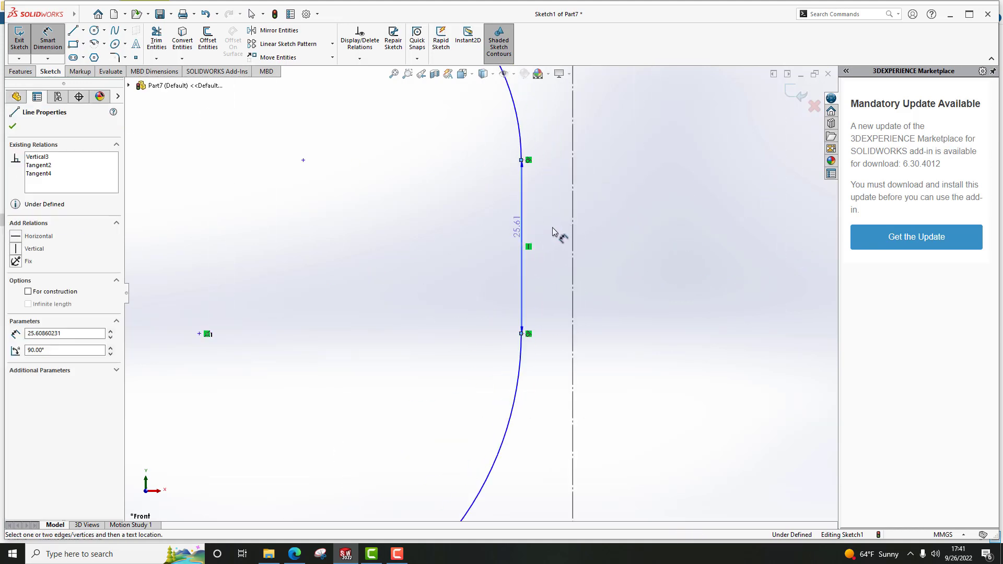
{"action": "left_click", "coordinate": [573, 230]}
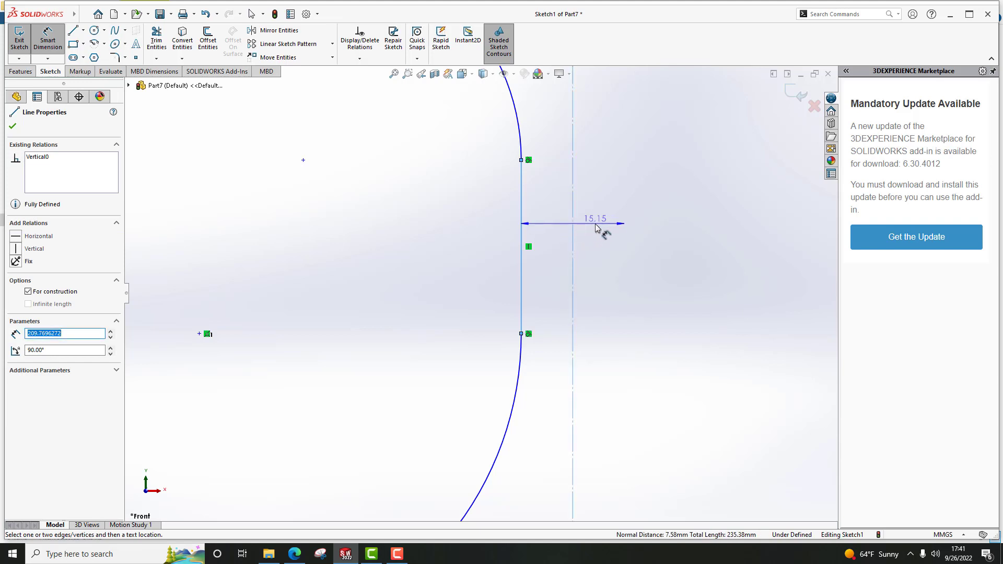
{"action": "left_click", "coordinate": [596, 227]}
{"action": "type", "text": "9"}
{"action": "key", "text": "Return"}
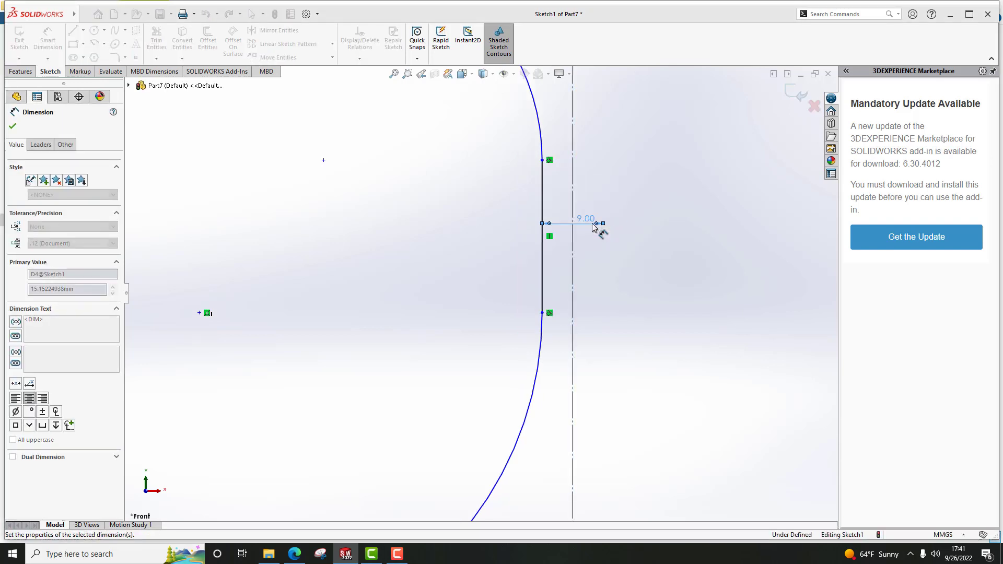
Dimension the top arc's upper endpoint across the centerline as a 95 mm diameter.
{"action": "scroll", "coordinate": [548, 215], "scroll_direction": "up", "scroll_amount": 8}
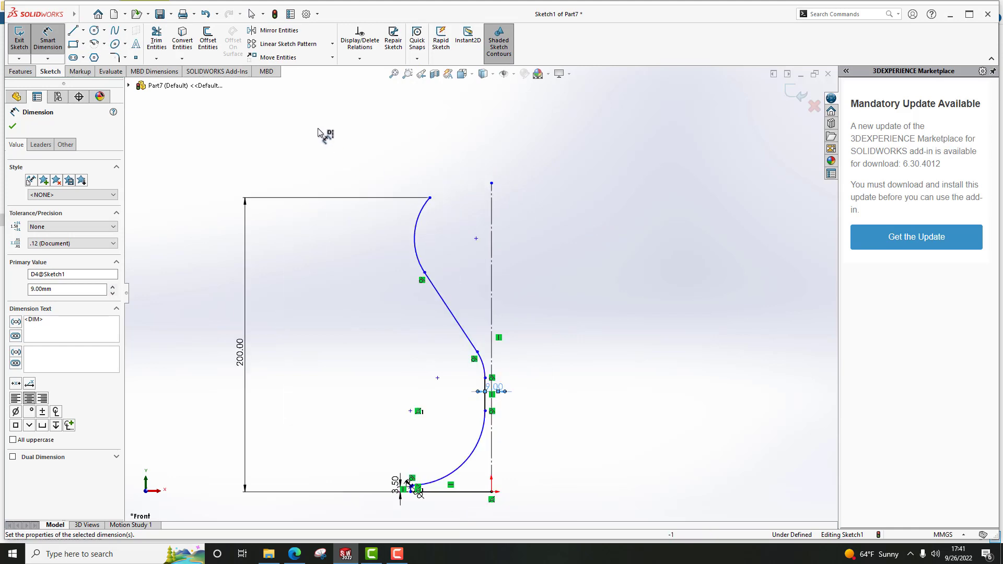
{"action": "scroll", "coordinate": [398, 209], "scroll_direction": "down", "scroll_amount": 3}
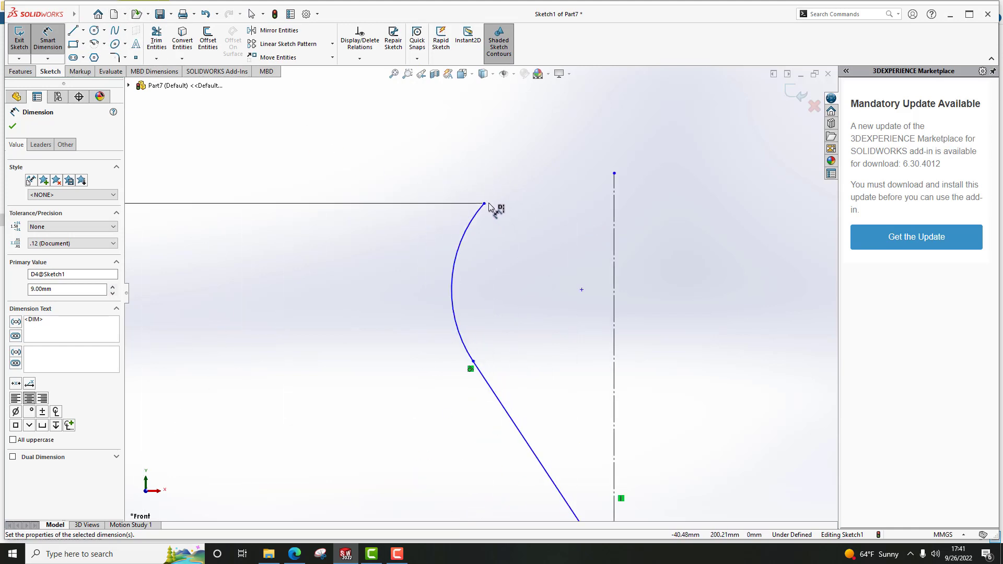
{"action": "left_click", "coordinate": [485, 204]}
{"action": "left_click", "coordinate": [614, 217]}
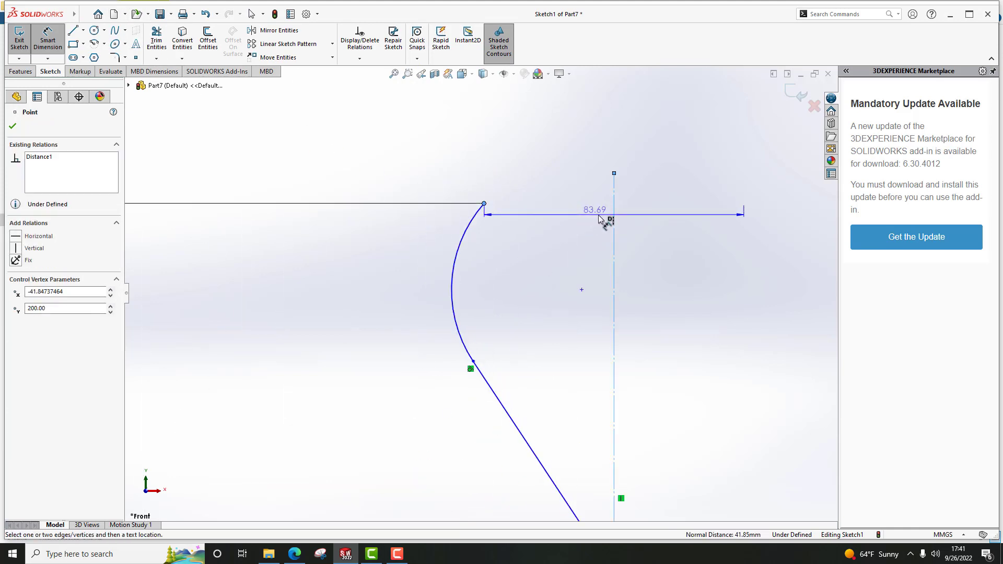
{"action": "left_click", "coordinate": [614, 142]}
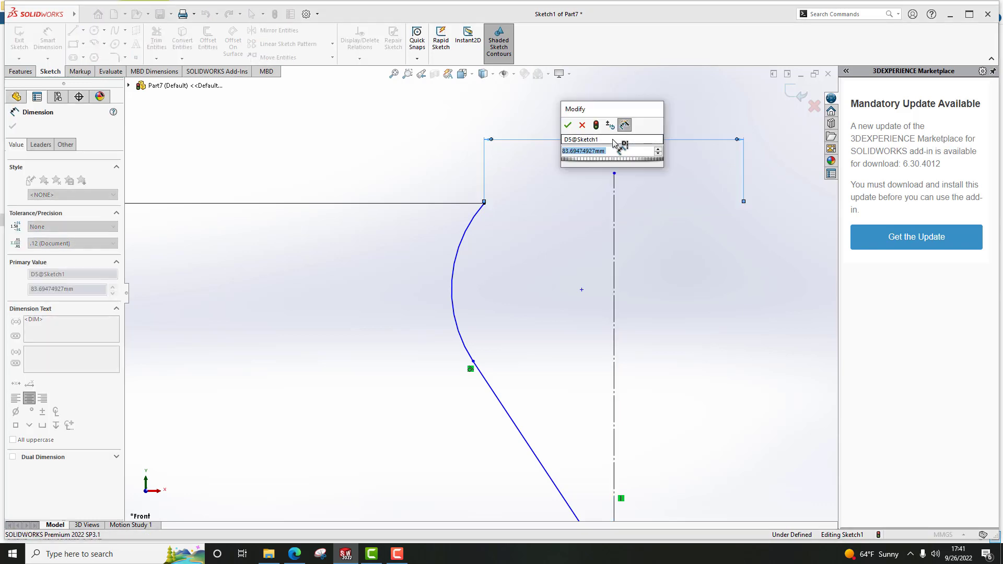
{"action": "type", "text": "95"}
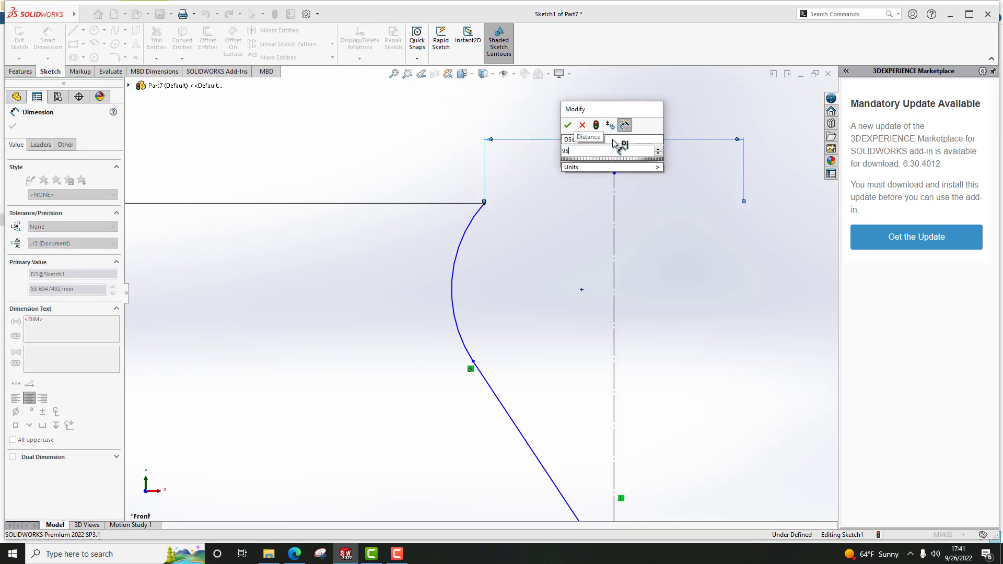
{"action": "key", "text": "Return"}
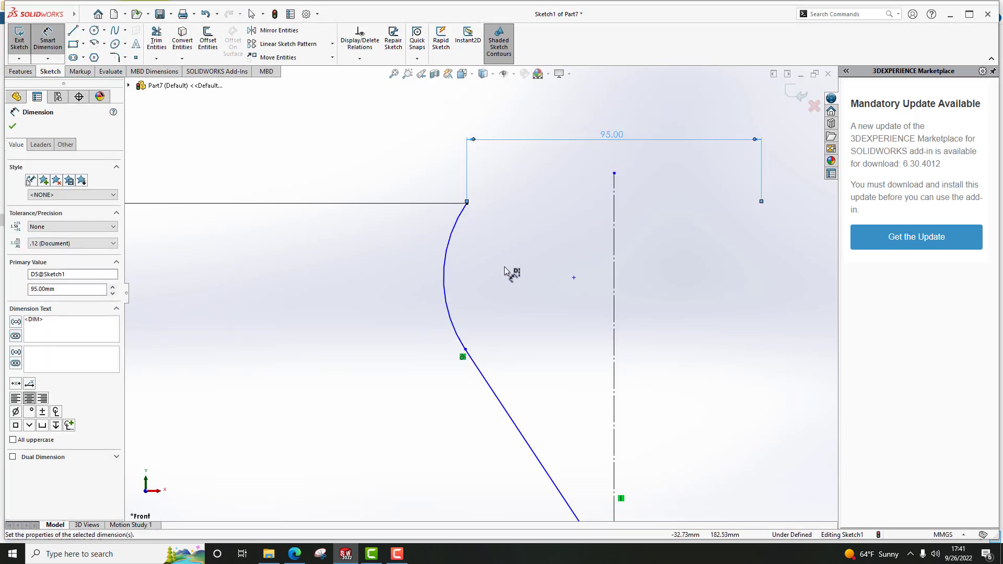
Dimension the top arc's widest point across the centerline as a 116 mm diameter, placed above the 95 mm dimension.
{"action": "left_click", "coordinate": [608, 276]}
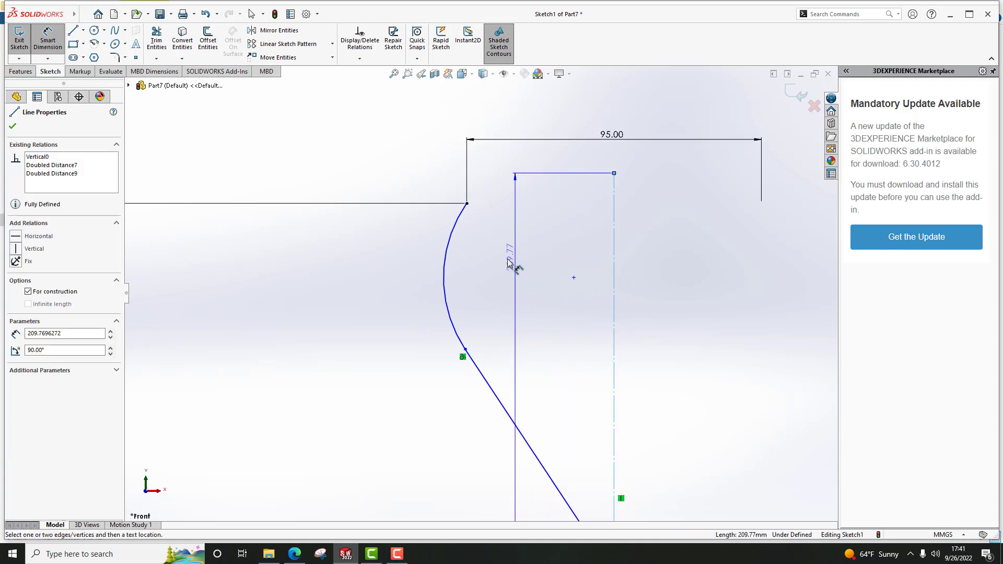
{"action": "left_click", "coordinate": [447, 271]}
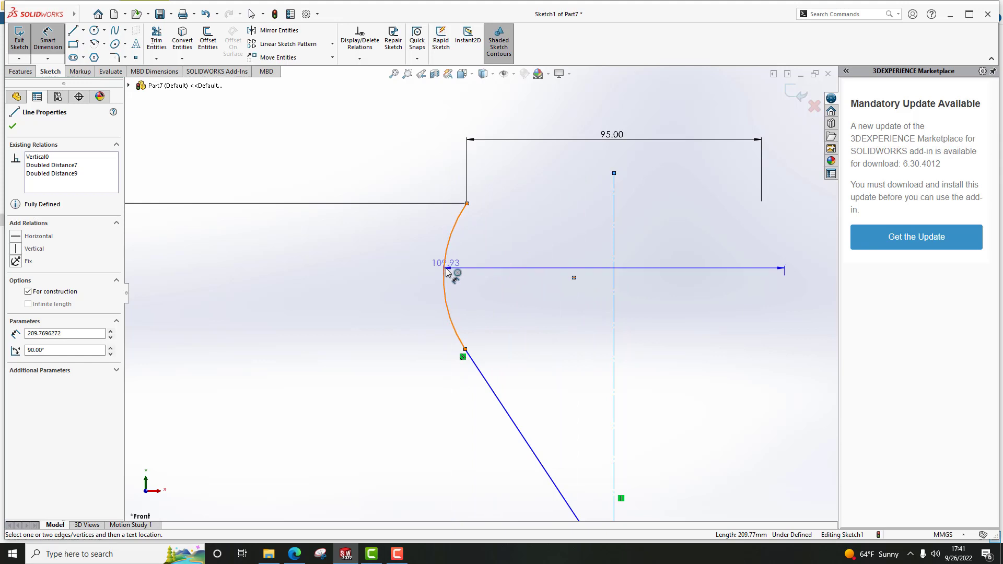
{"action": "left_click", "coordinate": [446, 270]}
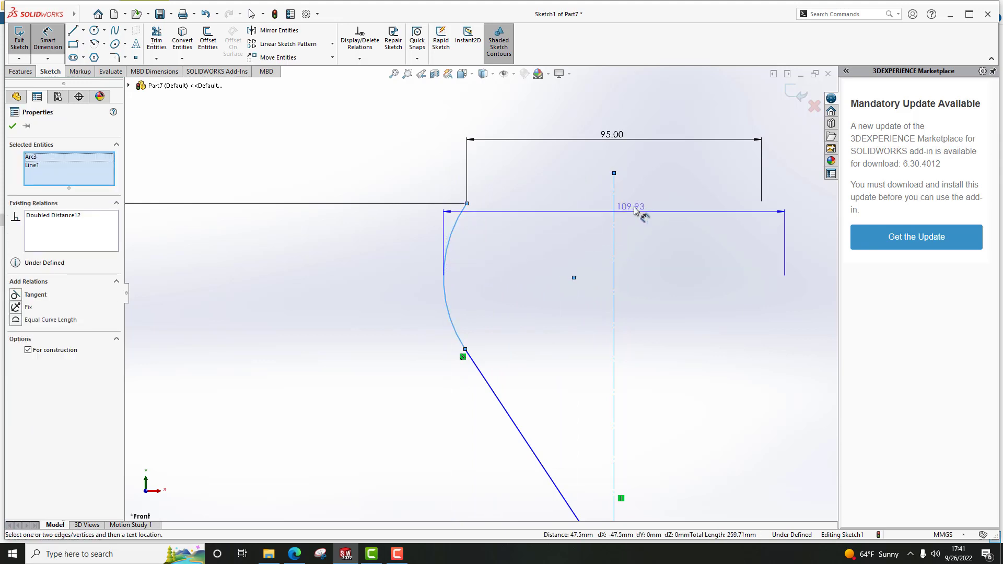
{"action": "left_click", "coordinate": [628, 104]}
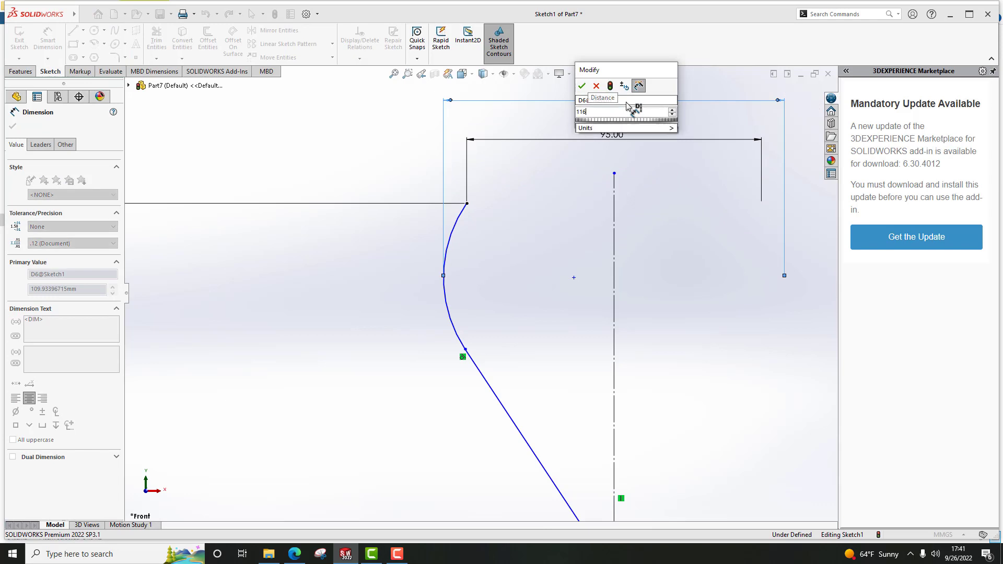
{"action": "key", "text": "Return"}
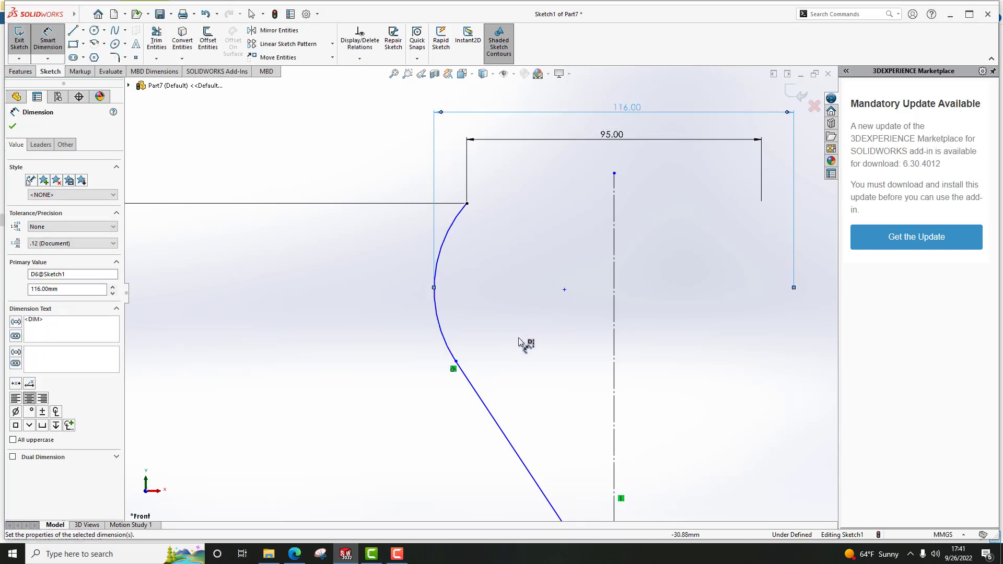
Dimension the top arc's radius as 50 mm.
{"action": "scroll", "coordinate": [522, 343], "scroll_direction": "up", "scroll_amount": 4}
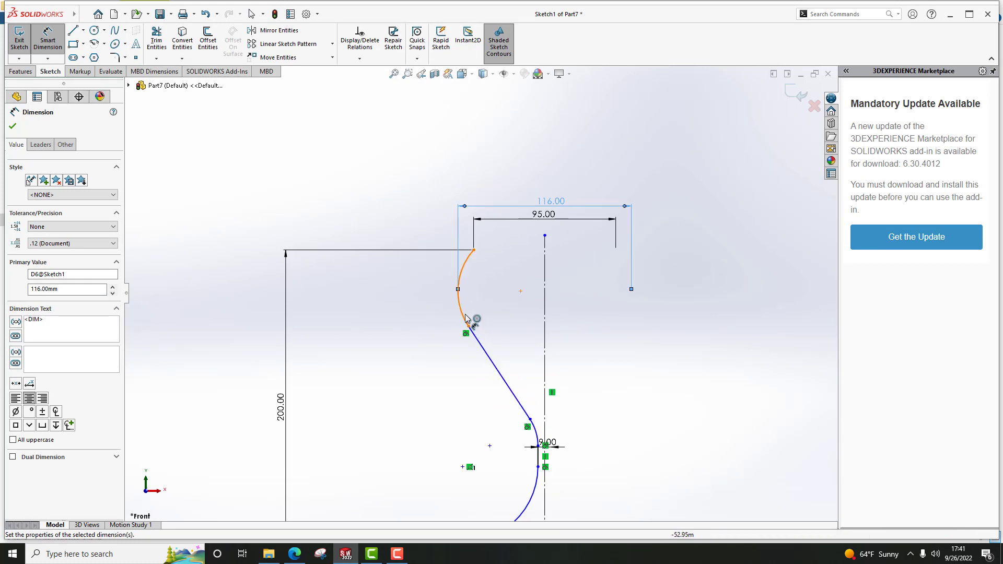
{"action": "left_click", "coordinate": [462, 311]}
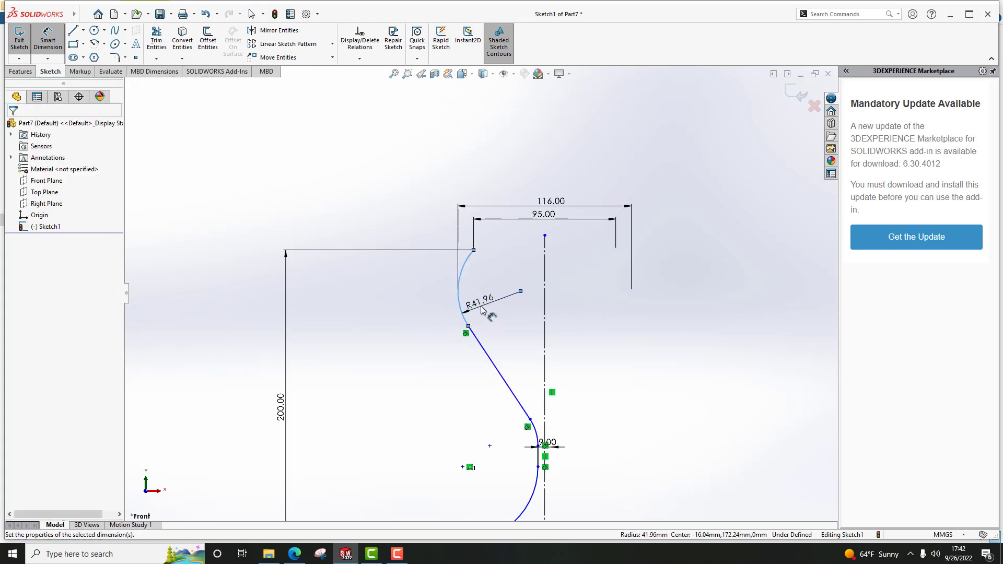
{"action": "left_click", "coordinate": [482, 309]}
{"action": "type", "text": "50"}
{"action": "key", "text": "Return"}
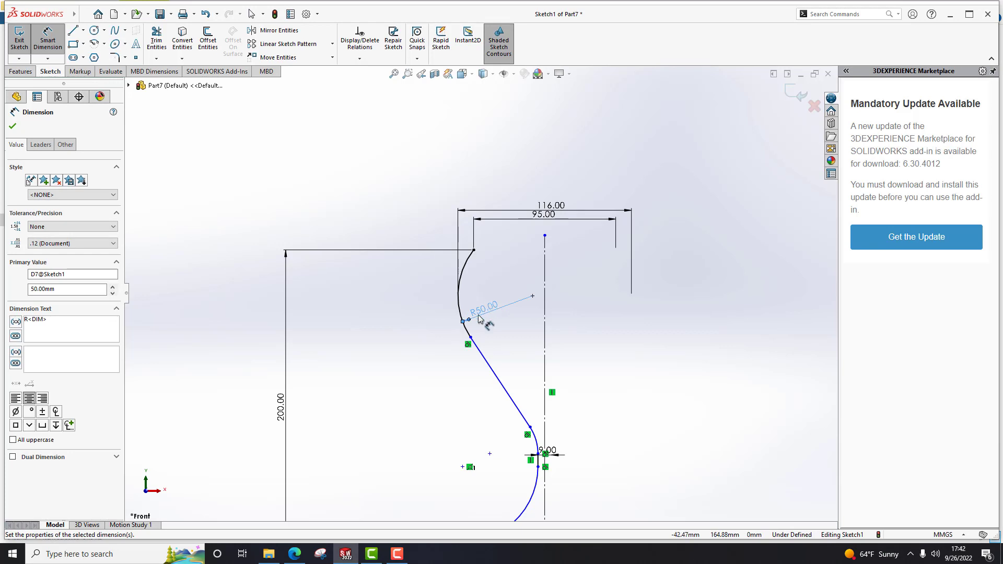
Dimension the radius of the small arc between the sloped line and the stem as 30 mm.
{"action": "scroll", "coordinate": [509, 429], "scroll_direction": "up", "scroll_amount": 3}
{"action": "scroll", "coordinate": [511, 422], "scroll_direction": "down", "scroll_amount": 3}
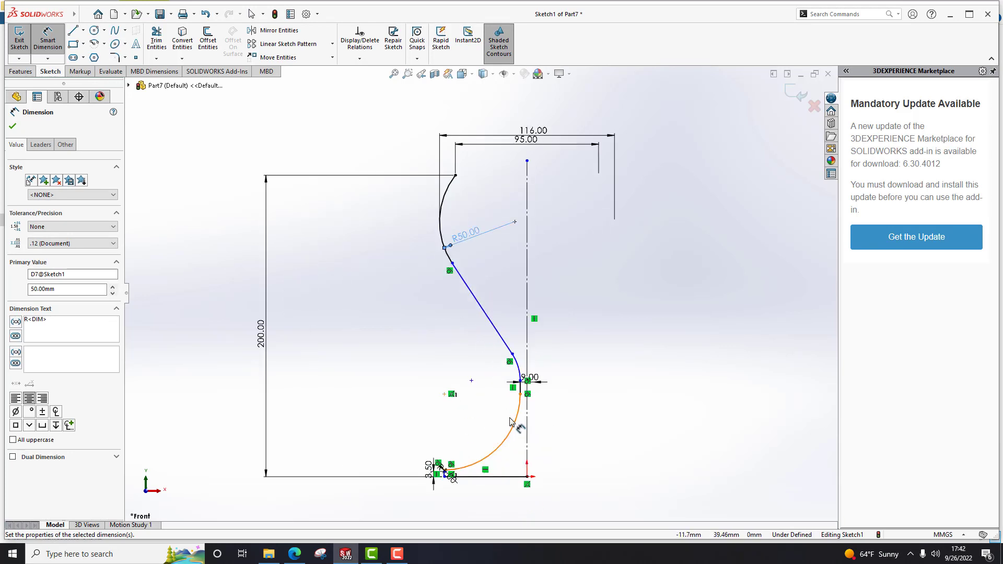
{"action": "scroll", "coordinate": [511, 421], "scroll_direction": "down", "scroll_amount": 2}
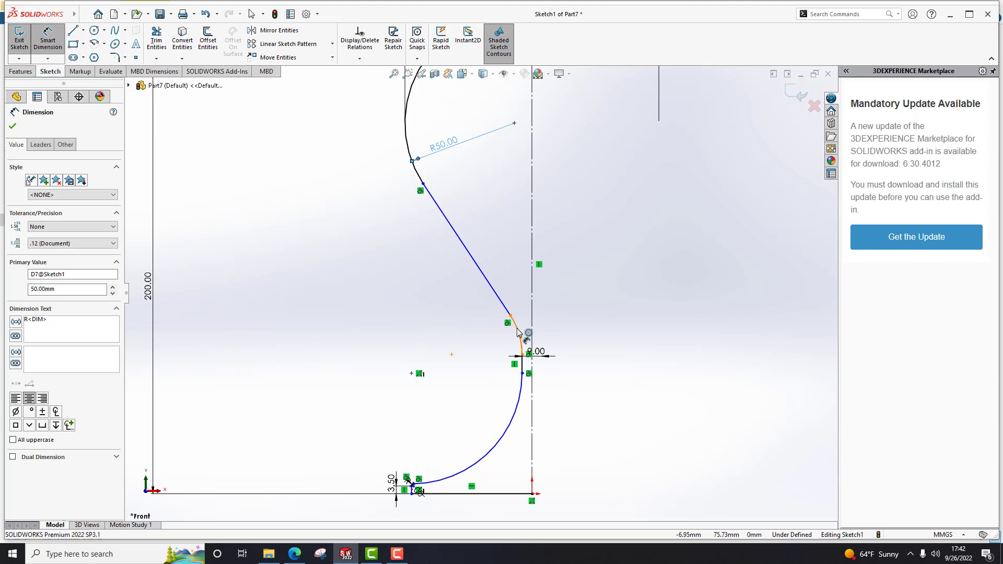
{"action": "left_click", "coordinate": [518, 339]}
{"action": "left_click", "coordinate": [492, 344]}
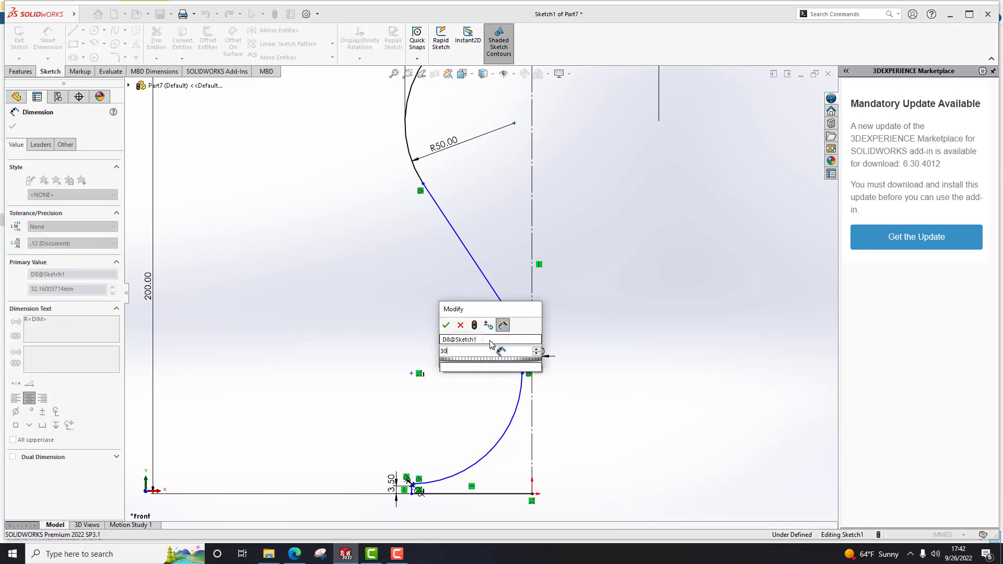
{"action": "type", "text": "30"}
{"action": "key", "text": "Return"}
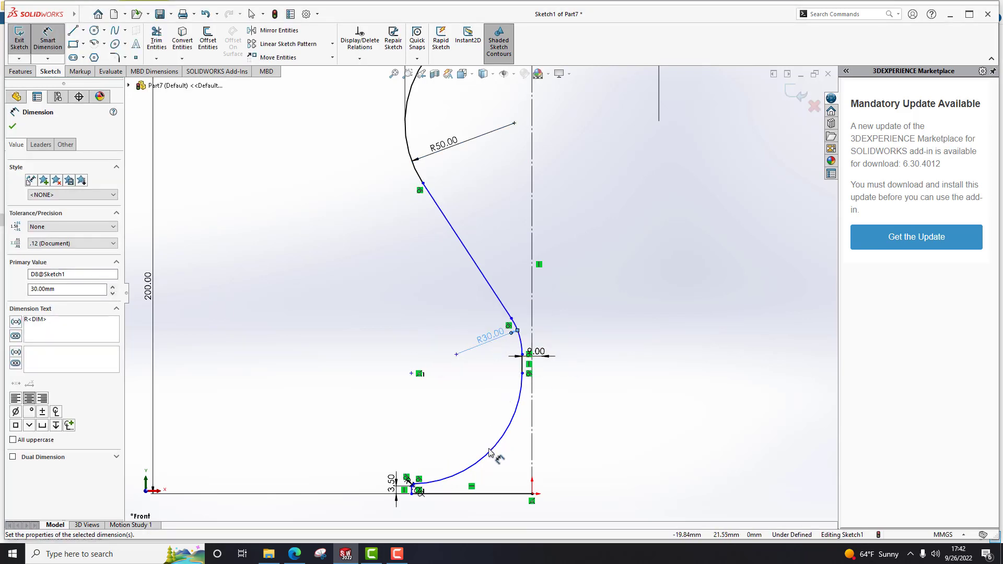
{"action": "left_click", "coordinate": [490, 450]}
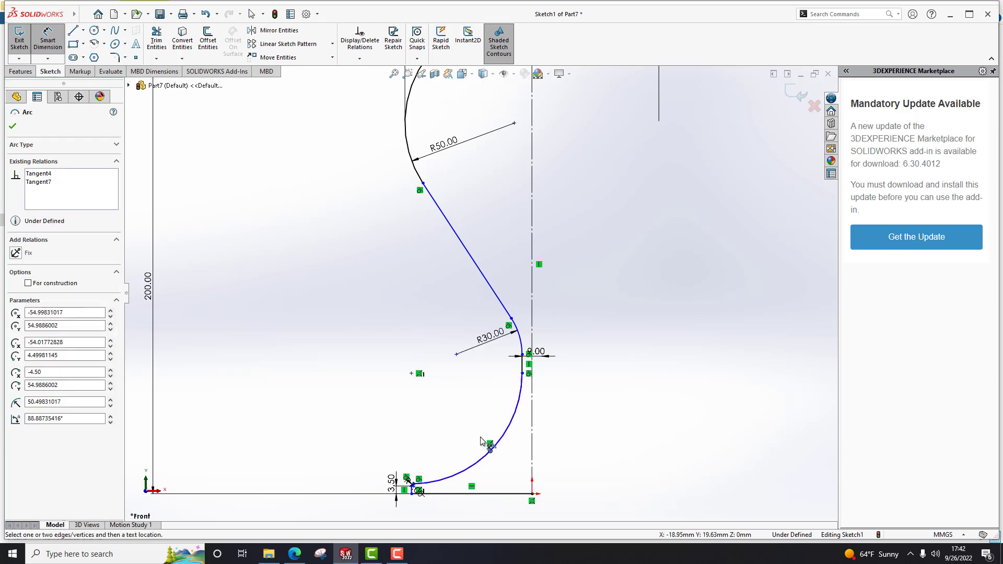
{"action": "left_click", "coordinate": [503, 436]}
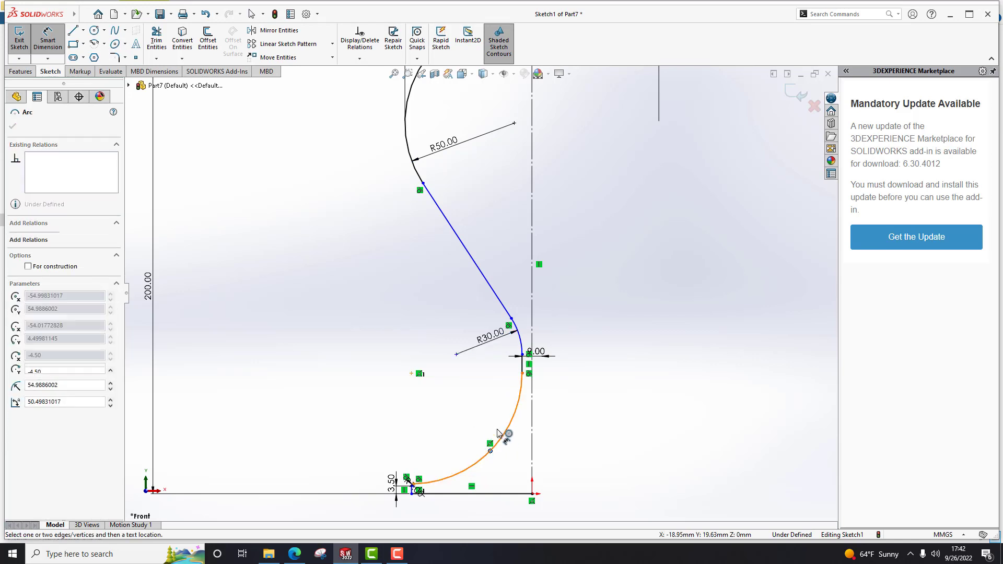
{"action": "key", "text": "Escape"}
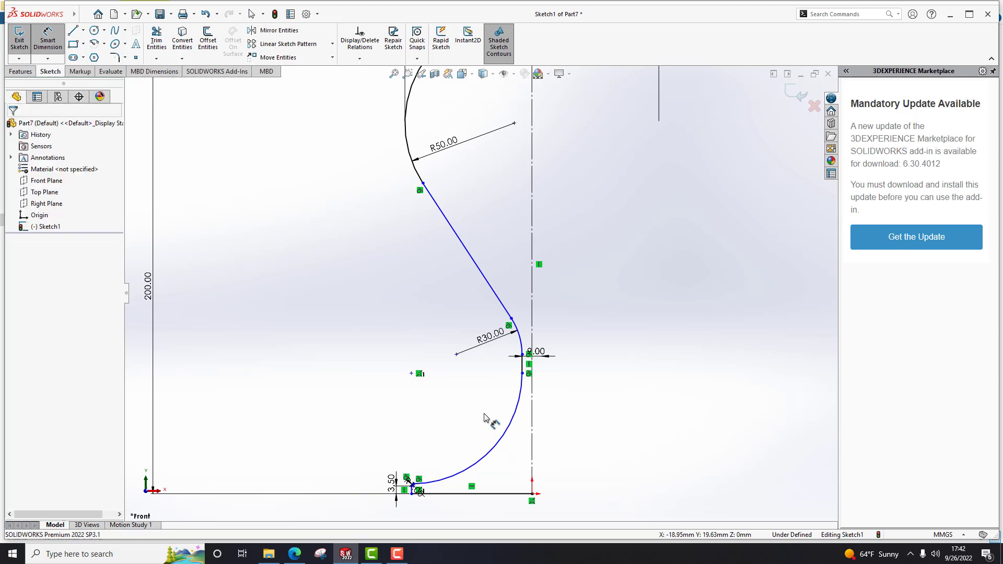
Dimension the radius of the large lower arc between the stem and the base as 40 mm.
{"action": "left_click", "coordinate": [48, 41]}
{"action": "left_click", "coordinate": [505, 435]}
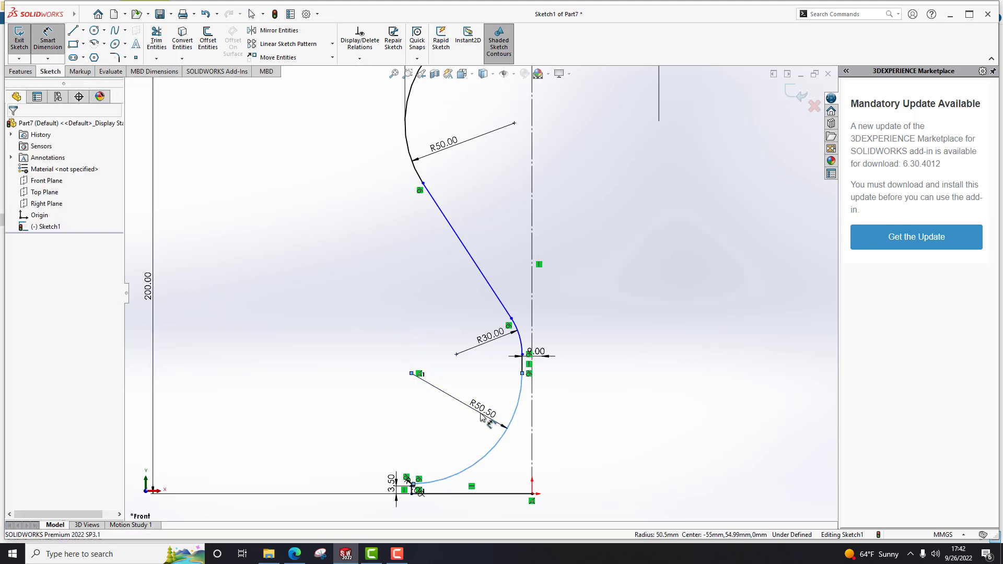
{"action": "left_click", "coordinate": [481, 417]}
{"action": "type", "text": "40"}
{"action": "key", "text": "Return"}
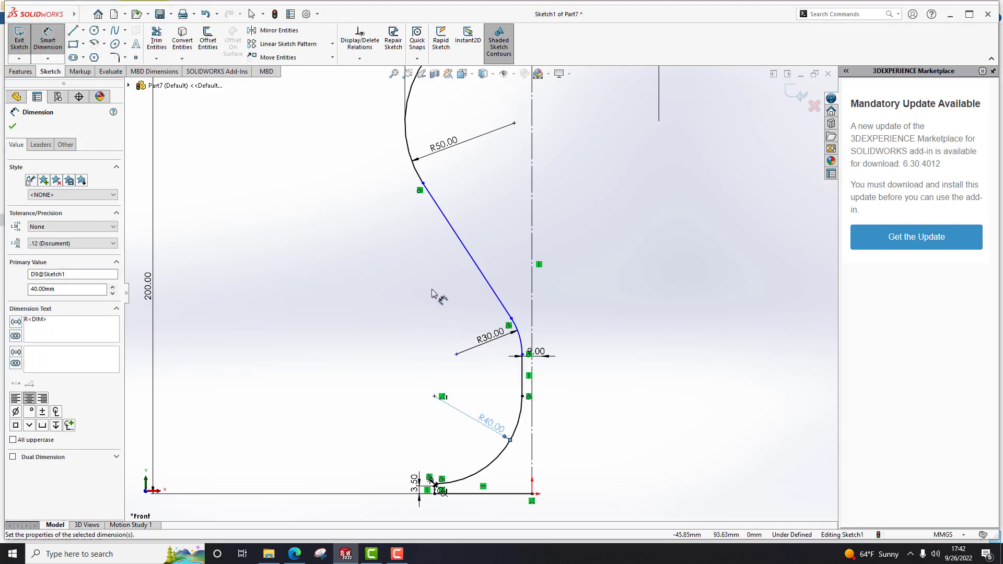
Sketch a line about 27 mm long from the centerline to the sloped line and make it horizontal.
{"action": "left_click", "coordinate": [75, 33]}
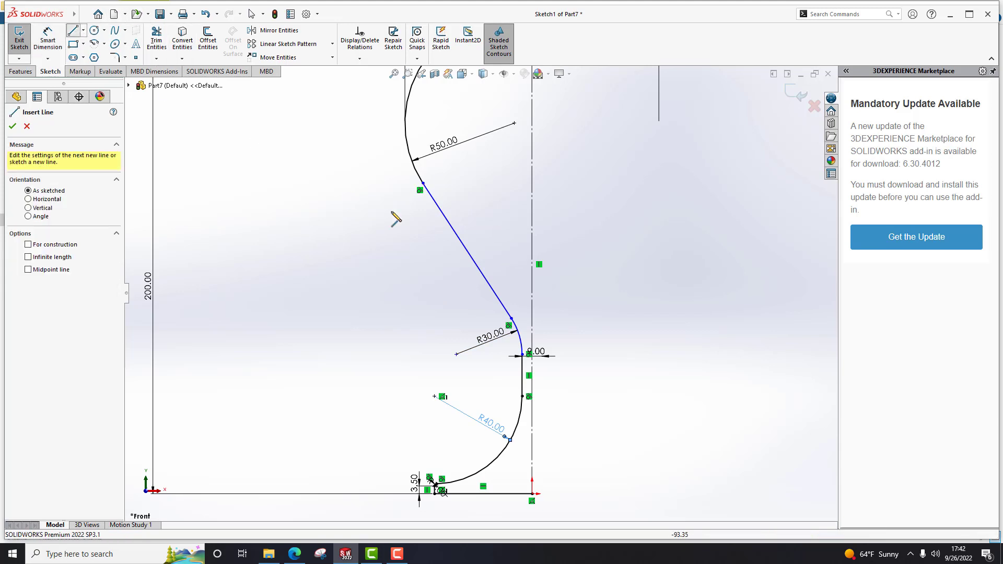
{"action": "left_click", "coordinate": [532, 250]}
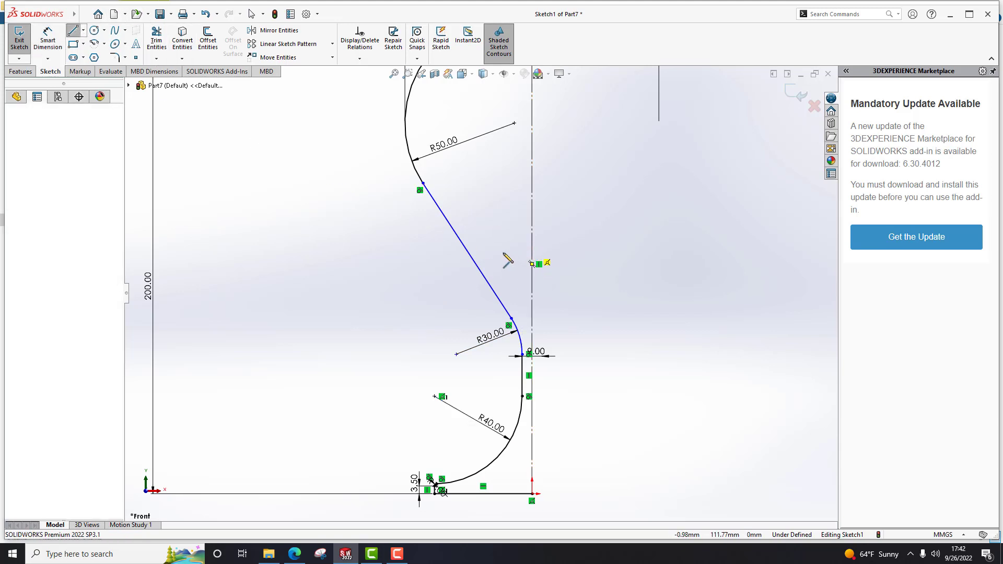
{"action": "left_click", "coordinate": [472, 259]}
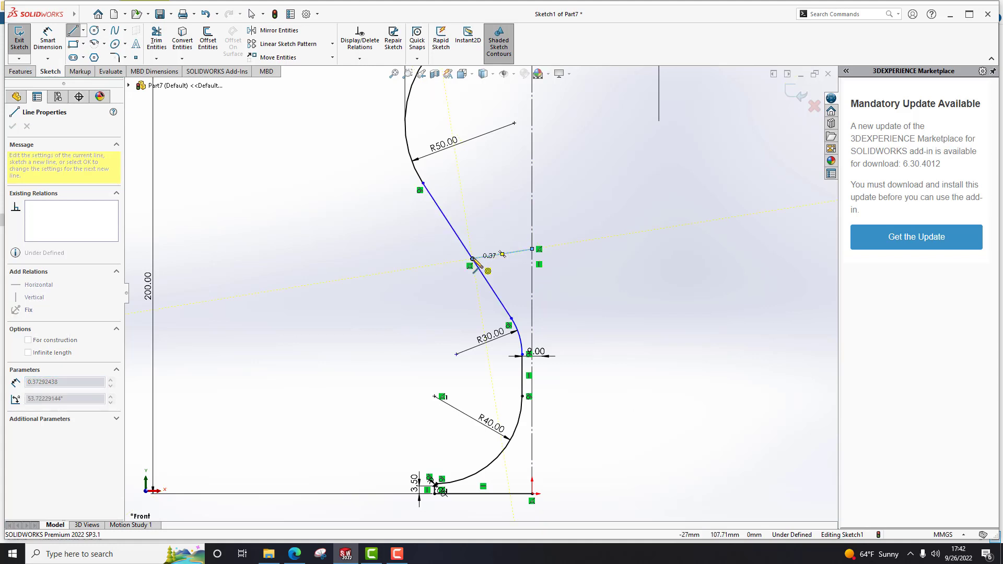
{"action": "key", "text": "Escape"}
{"action": "left_click", "coordinate": [493, 256]}
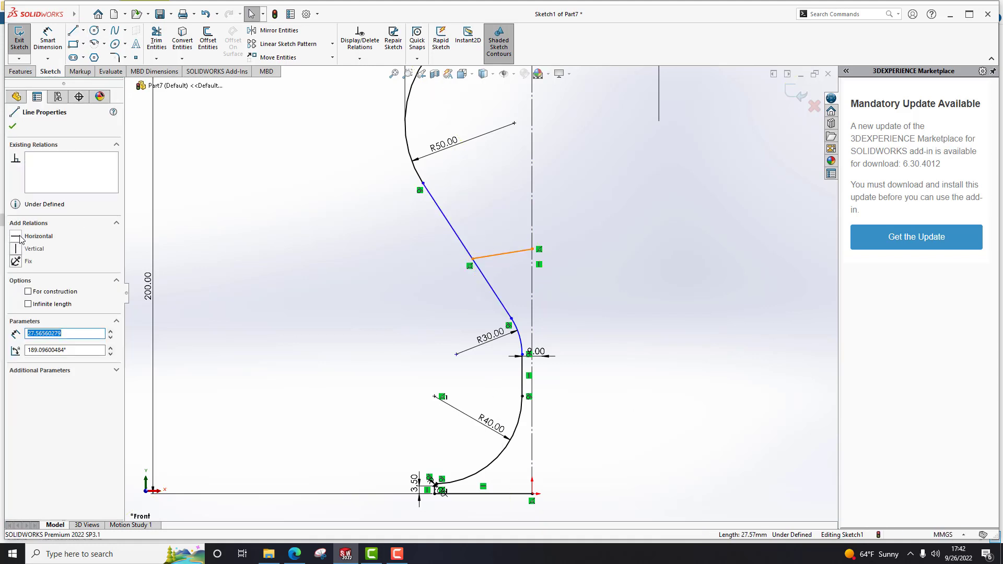
{"action": "left_click", "coordinate": [18, 240]}
{"action": "left_click", "coordinate": [256, 219]}
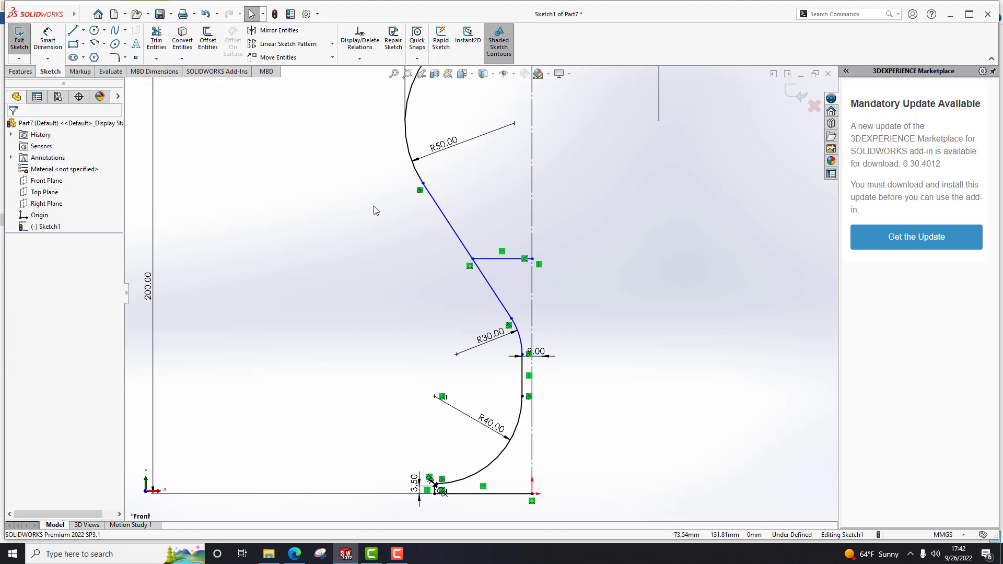
Dimension the vertical distance from the top arc's upper endpoint to the inner floor line as 95 mm.
{"action": "key", "text": "d"}
{"action": "left_click", "coordinate": [501, 259]}
{"action": "scroll", "coordinate": [499, 206], "scroll_direction": "up", "scroll_amount": 5}
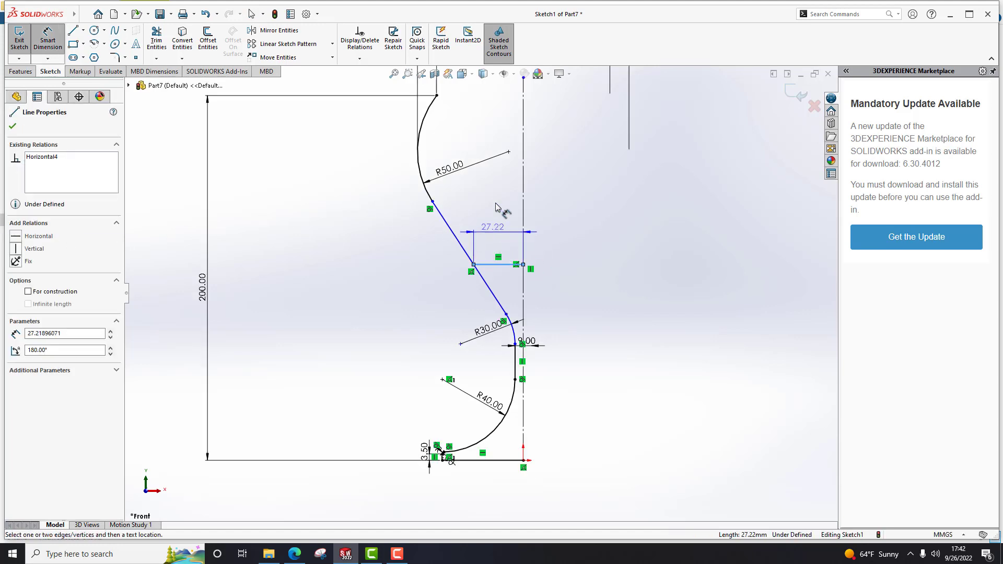
{"action": "scroll", "coordinate": [474, 186], "scroll_direction": "down", "scroll_amount": 3}
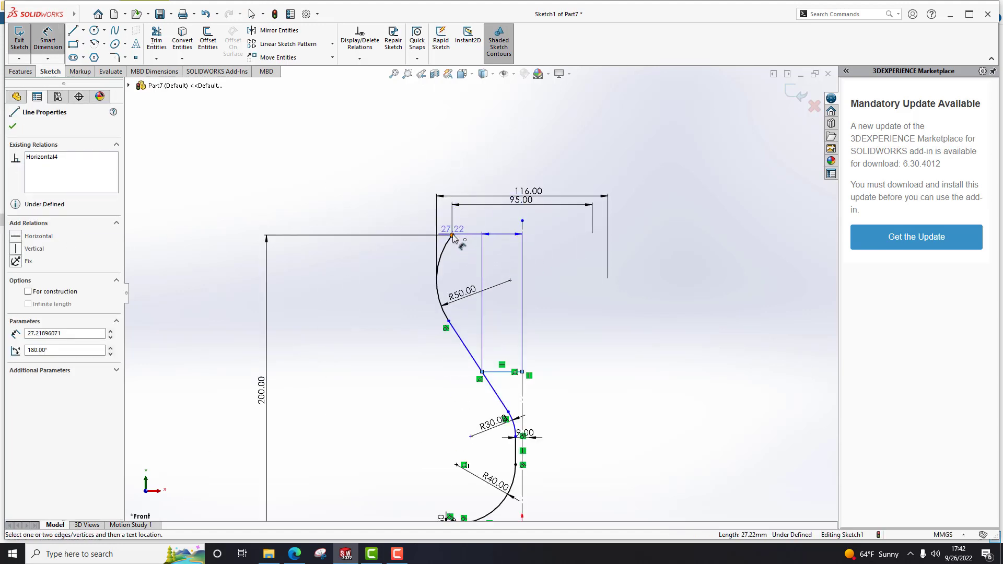
{"action": "left_click", "coordinate": [453, 235]}
{"action": "left_click", "coordinate": [354, 282]}
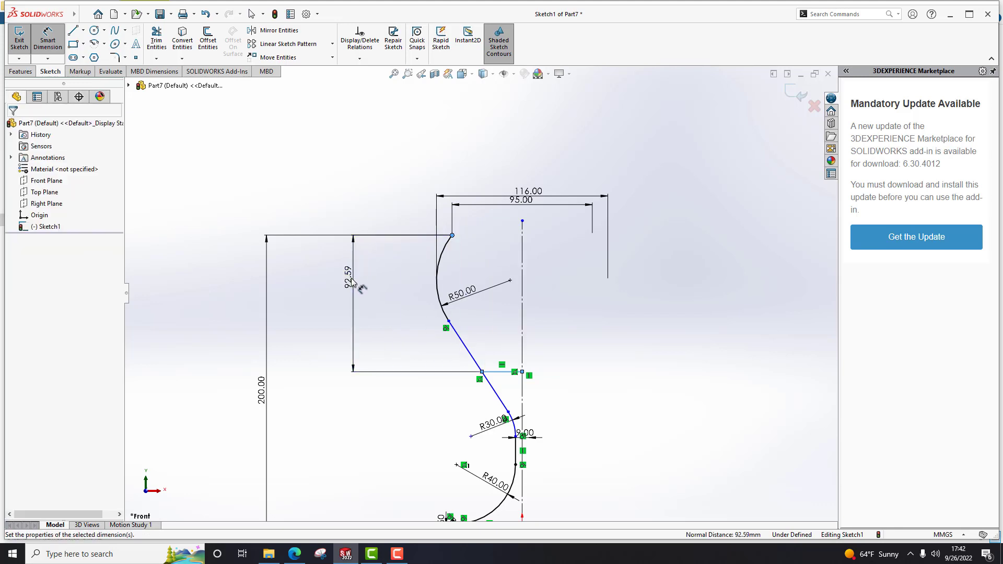
{"action": "type", "text": "95"}
{"action": "key", "text": "Return"}
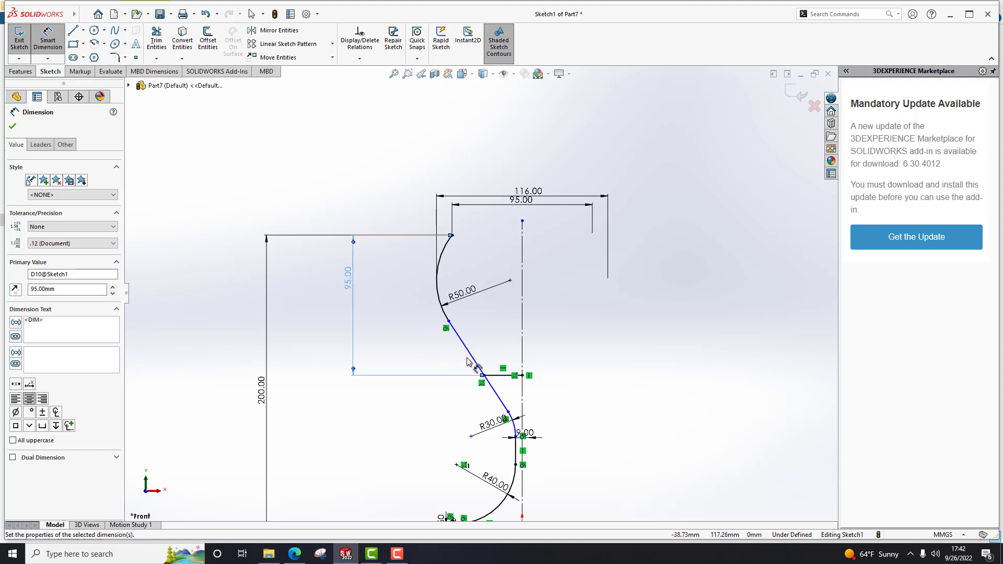
Dimension the height of the R30 arc's center above the base line as 80 mm.
{"action": "scroll", "coordinate": [470, 368], "scroll_direction": "up", "scroll_amount": 3}
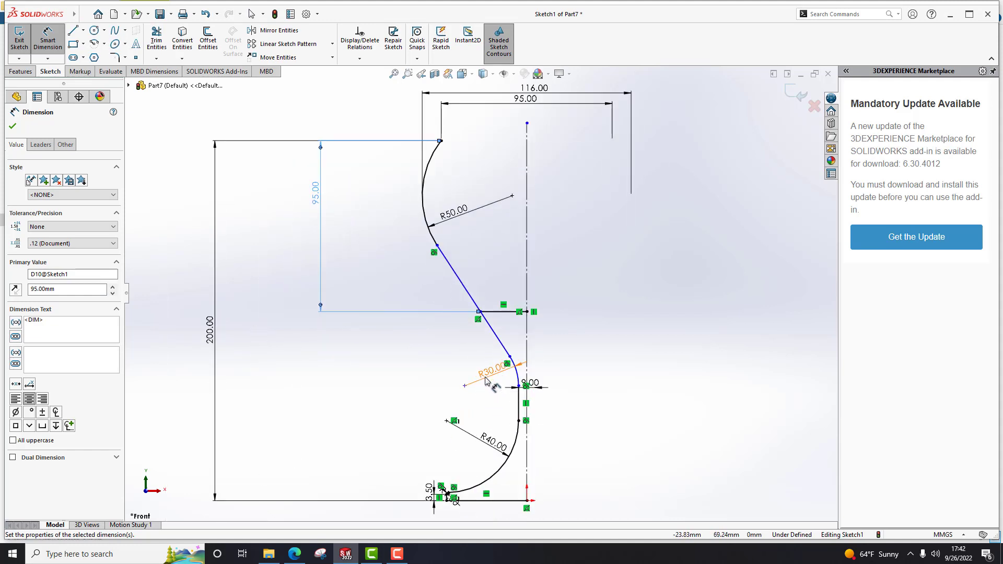
{"action": "scroll", "coordinate": [486, 387], "scroll_direction": "down", "scroll_amount": 3}
{"action": "left_click", "coordinate": [465, 385]}
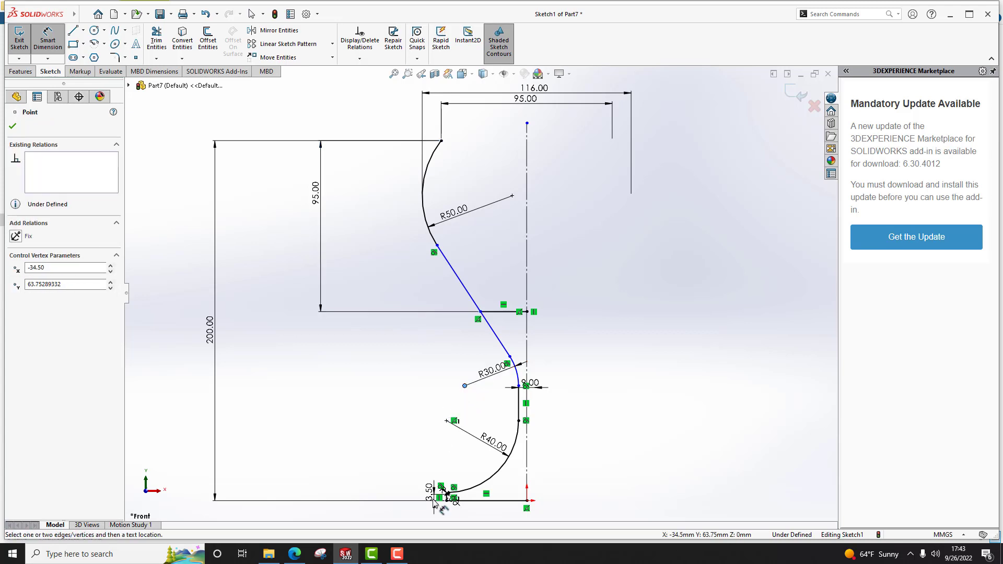
{"action": "left_click", "coordinate": [462, 501]}
{"action": "left_click", "coordinate": [368, 452]}
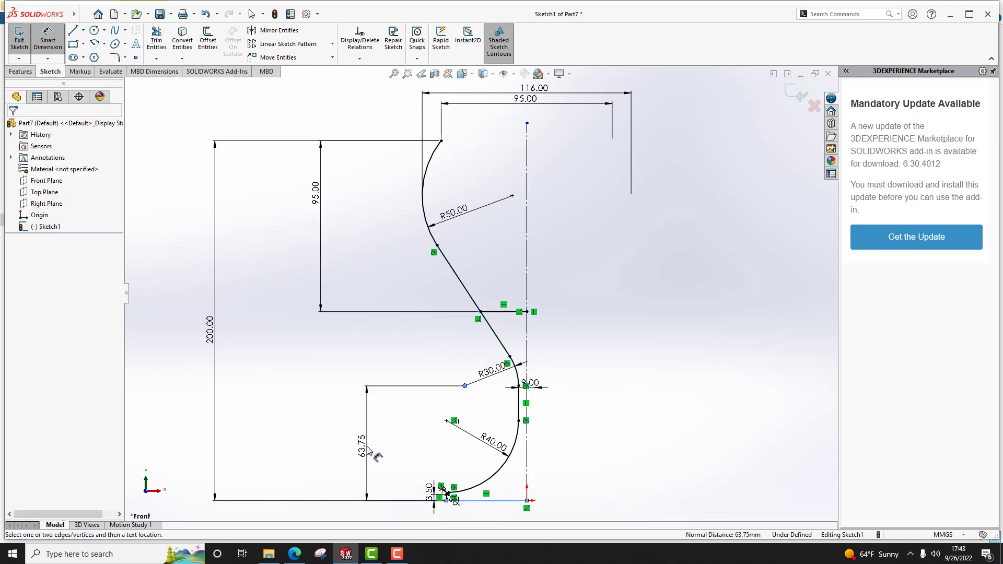
{"action": "type", "text": "80"}
{"action": "key", "text": "Return"}
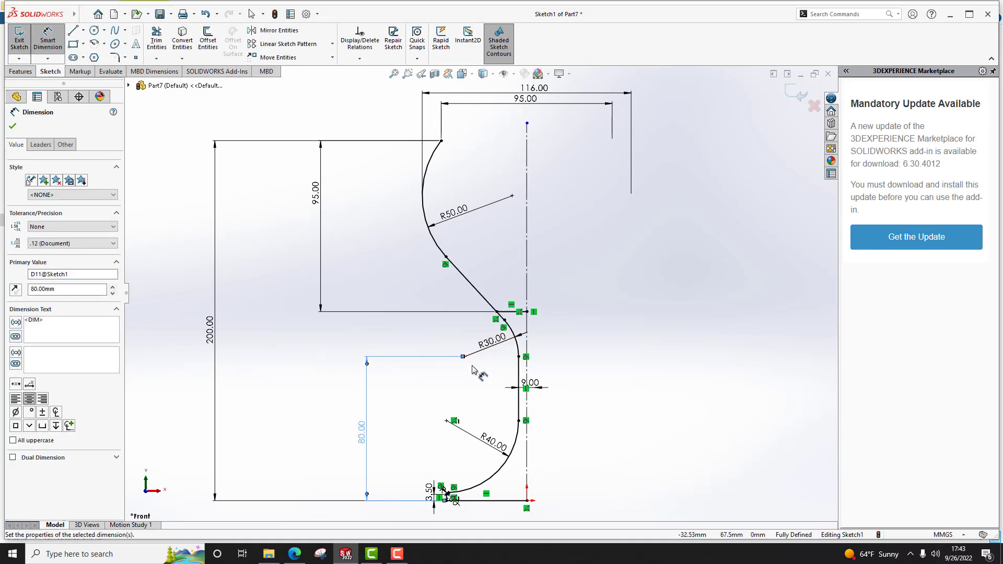
Offset the R50 top arc and the sloped line by 0.75 mm toward the centerline, with dimensions added.
{"action": "scroll", "coordinate": [436, 267], "scroll_direction": "down", "scroll_amount": 3}
{"action": "scroll", "coordinate": [473, 285], "scroll_direction": "up", "scroll_amount": 4}
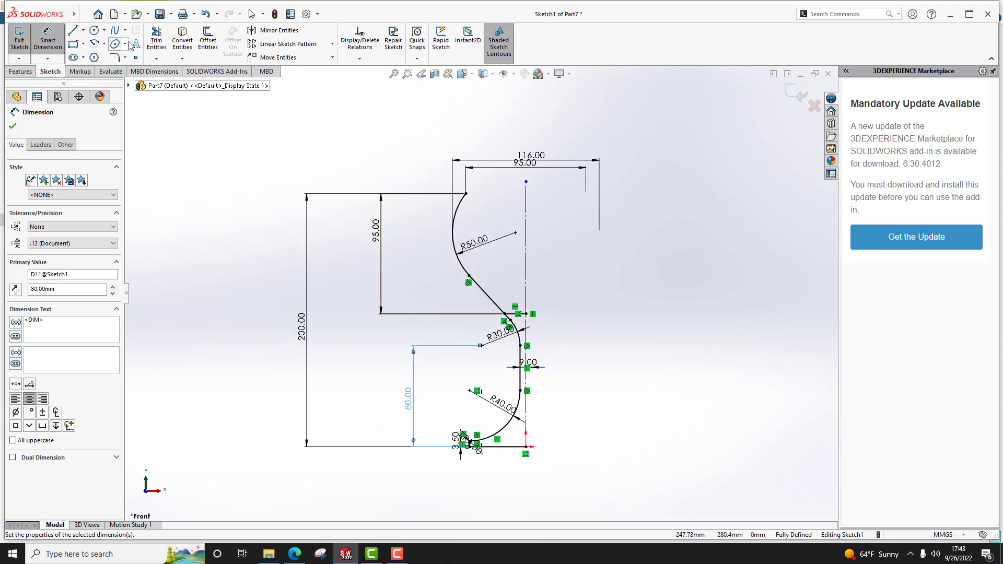
{"action": "left_click", "coordinate": [208, 42]}
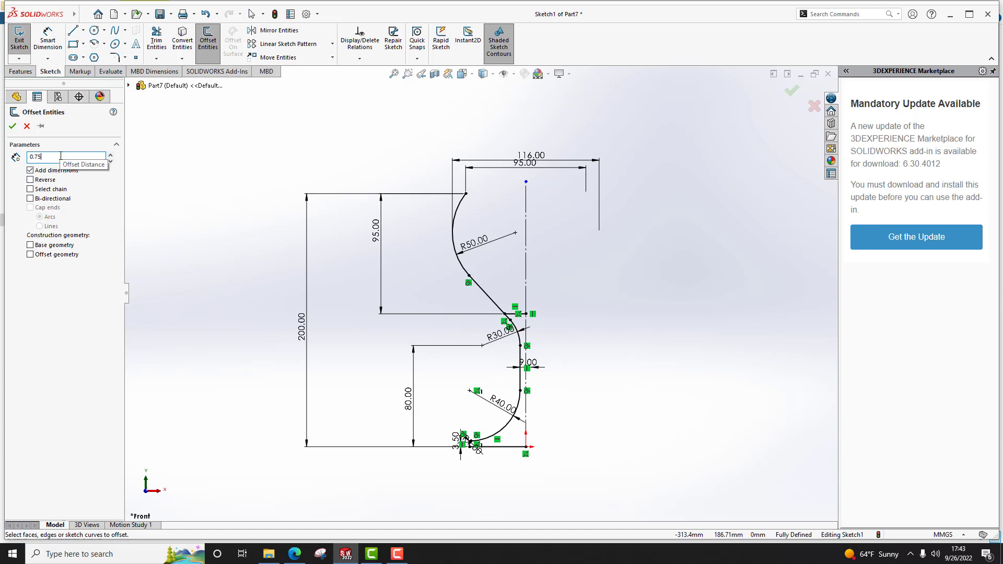
{"action": "scroll", "coordinate": [448, 198], "scroll_direction": "down", "scroll_amount": 2}
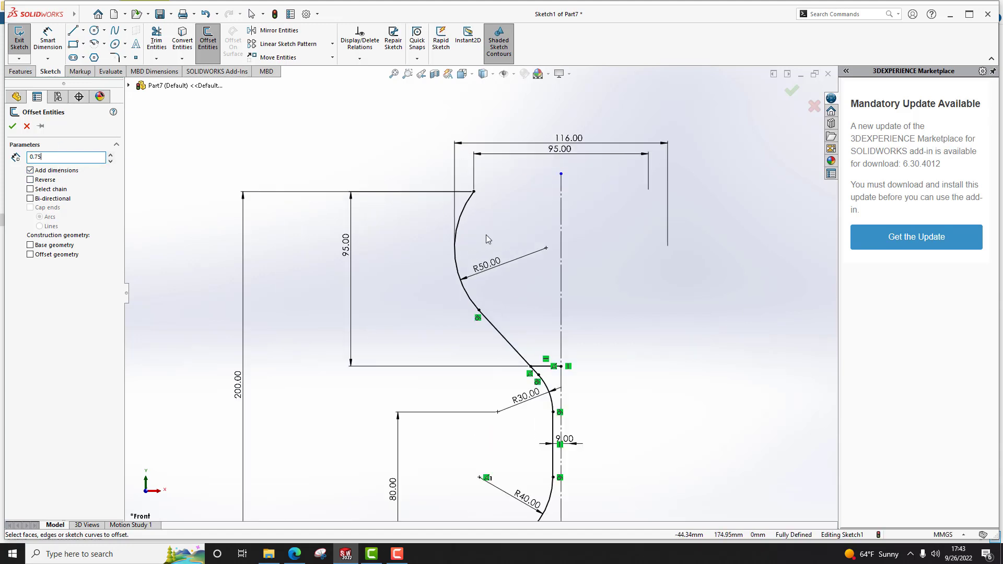
{"action": "left_click", "coordinate": [467, 209]}
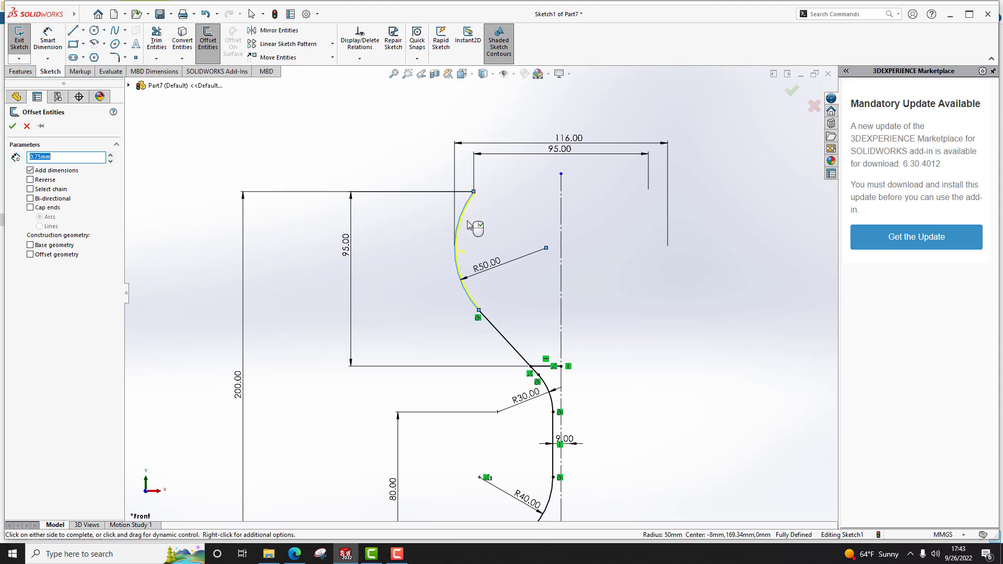
{"action": "left_click", "coordinate": [490, 326]}
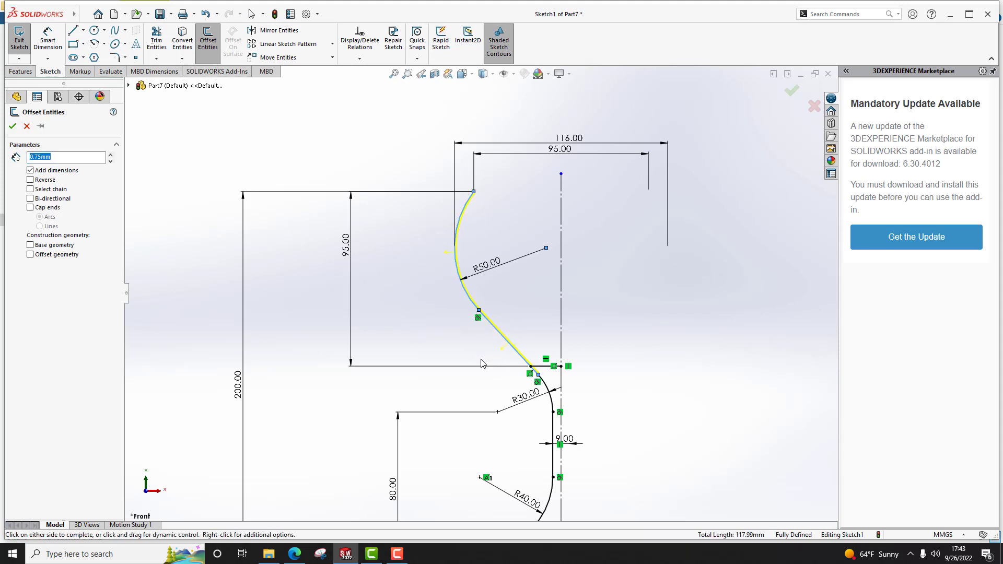
{"action": "scroll", "coordinate": [523, 378], "scroll_direction": "down", "scroll_amount": 4}
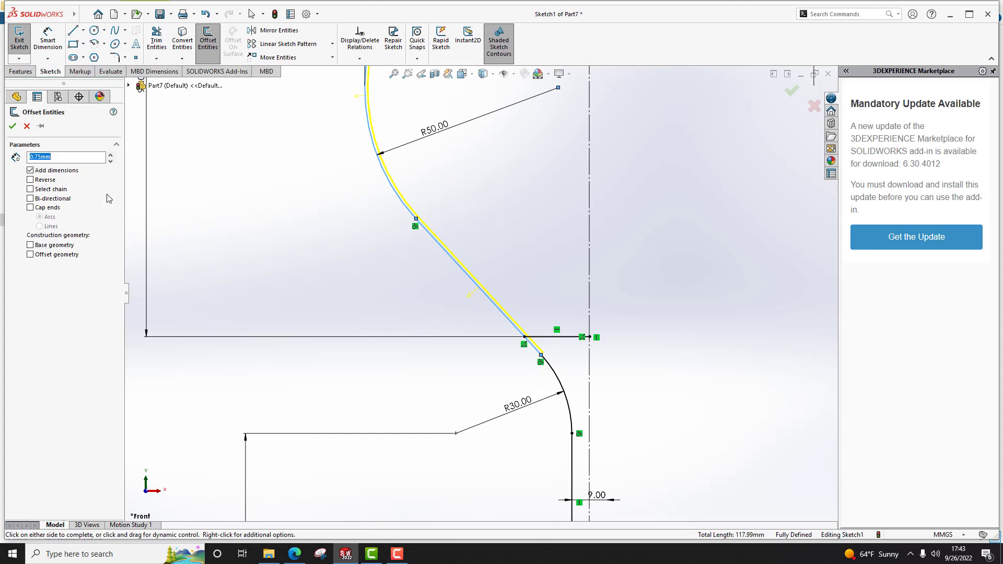
{"action": "left_click", "coordinate": [12, 127]}
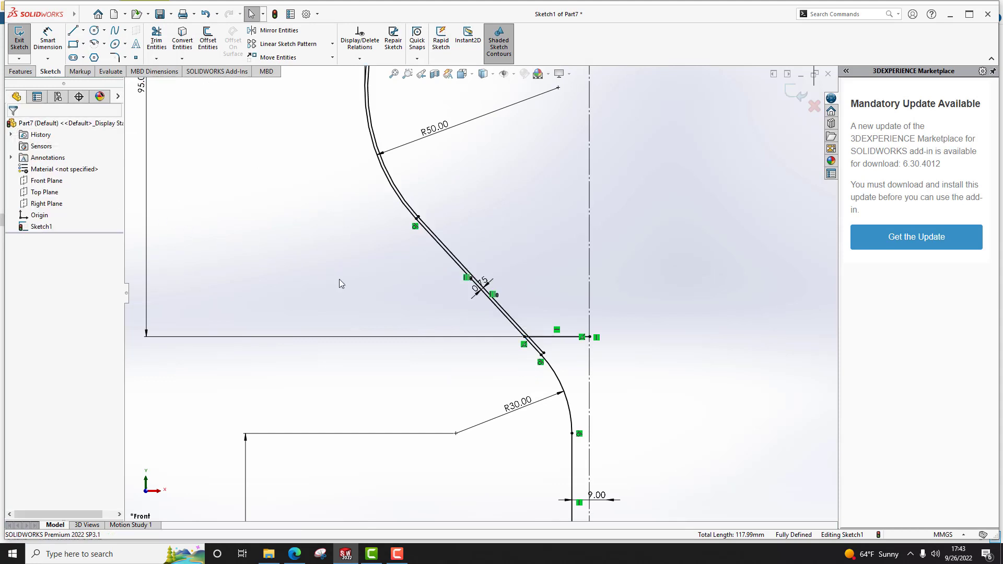
Power trim the offset line's end below the inner floor line and the floor line's short piece between the two wall lines.
{"action": "scroll", "coordinate": [535, 342], "scroll_direction": "down", "scroll_amount": 5}
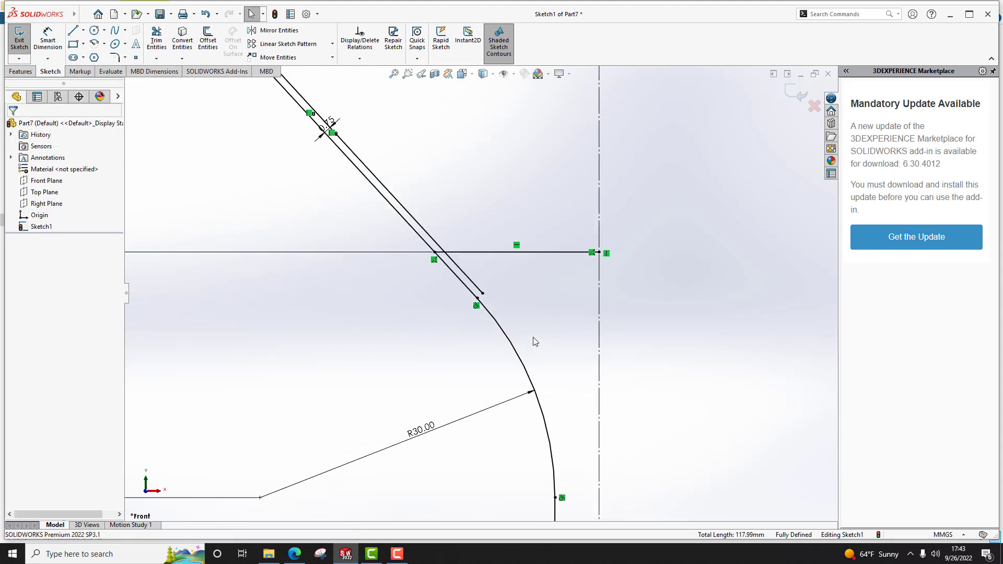
{"action": "left_click", "coordinate": [155, 39]}
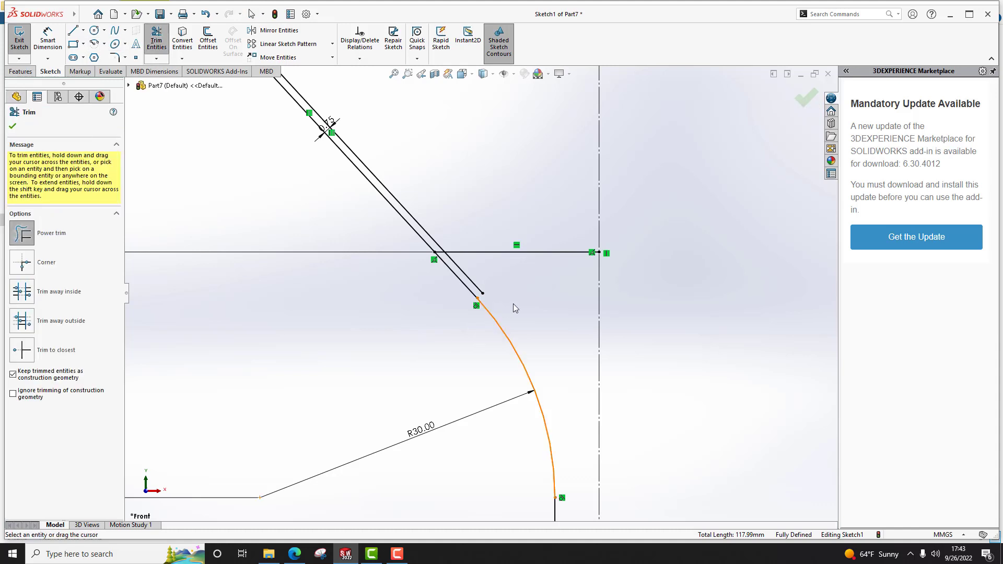
{"action": "mouse_move", "coordinate": [513, 287]}
{"action": "left_mouse_down"}
{"action": "mouse_move", "coordinate": [476, 282]}
{"action": "mouse_move", "coordinate": [471, 264]}
{"action": "left_mouse_up"}
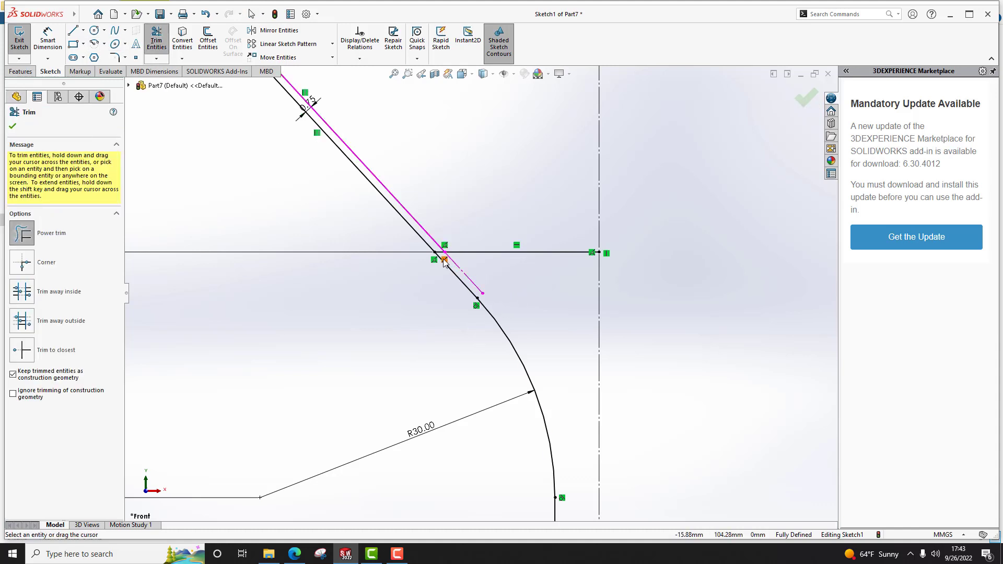
{"action": "scroll", "coordinate": [441, 256], "scroll_direction": "down", "scroll_amount": 4}
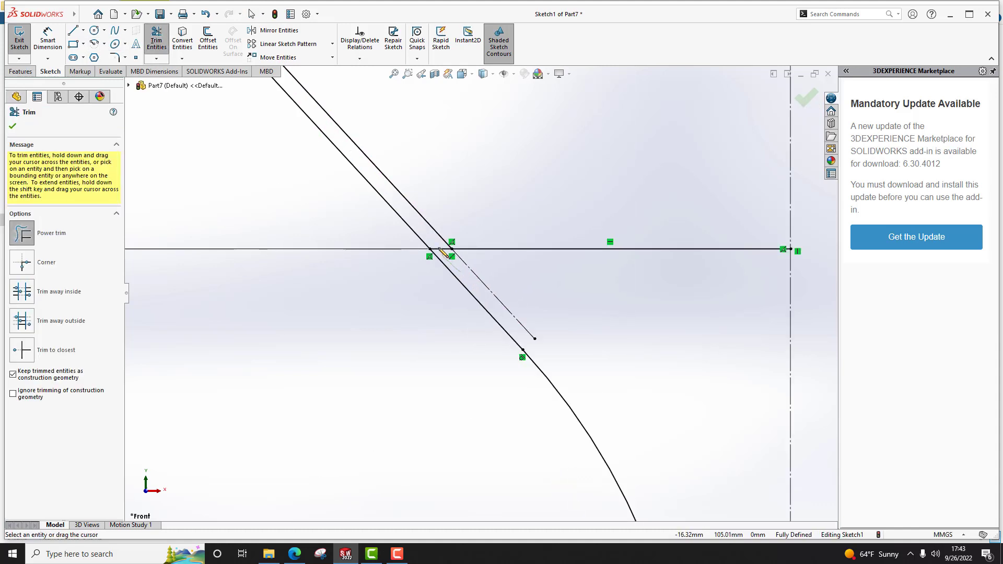
{"action": "left_click_drag", "start_coordinate": [441, 252], "coordinate": [435, 244]}
{"action": "scroll", "coordinate": [591, 327], "scroll_direction": "up", "scroll_amount": 2}
{"action": "scroll", "coordinate": [580, 329], "scroll_direction": "up", "scroll_amount": 3}
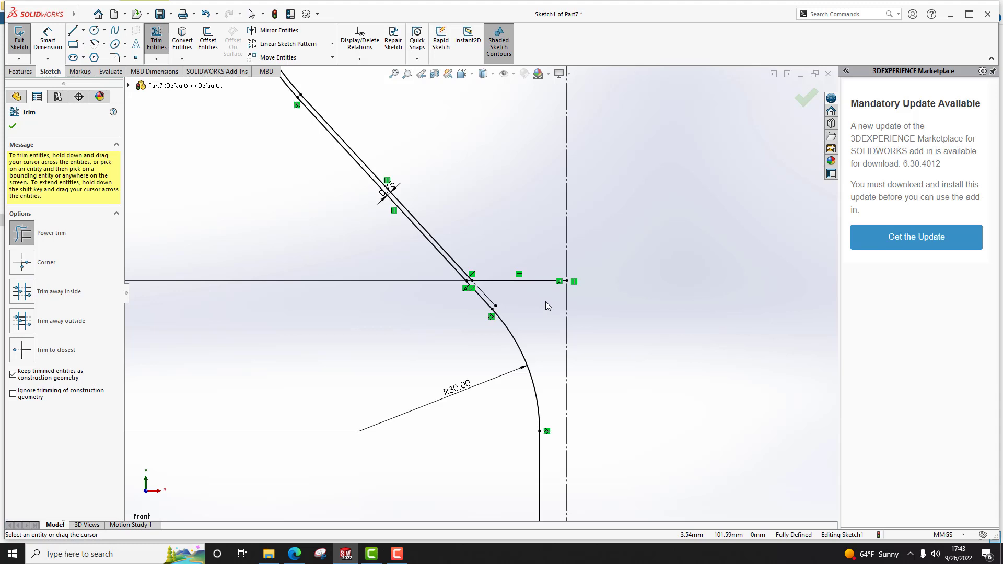
Draw a vertical line along the centerline from the inner floor line's endpoint down to the origin.
{"action": "left_click", "coordinate": [72, 32]}
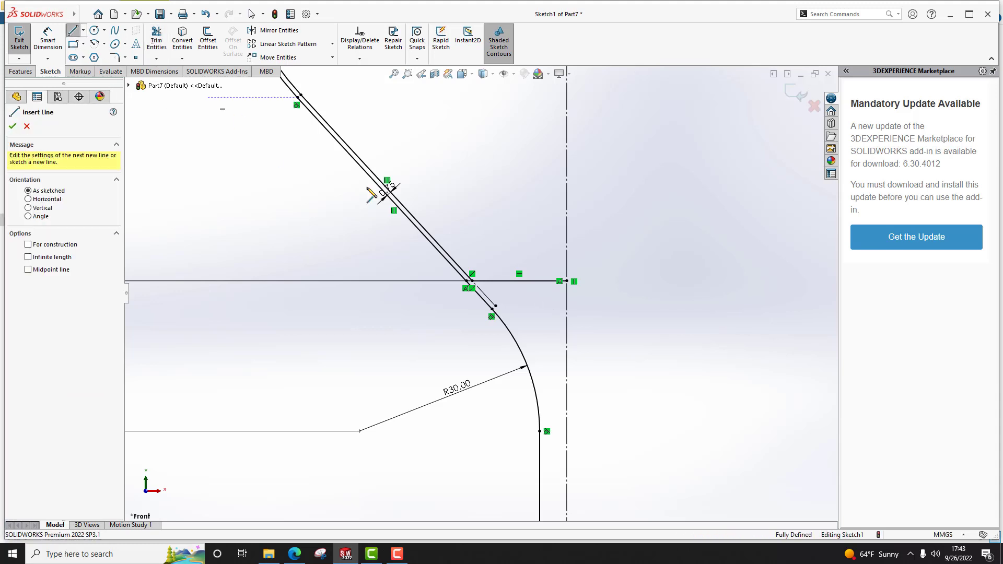
{"action": "left_click", "coordinate": [567, 281]}
{"action": "scroll", "coordinate": [582, 475], "scroll_direction": "up", "scroll_amount": 3}
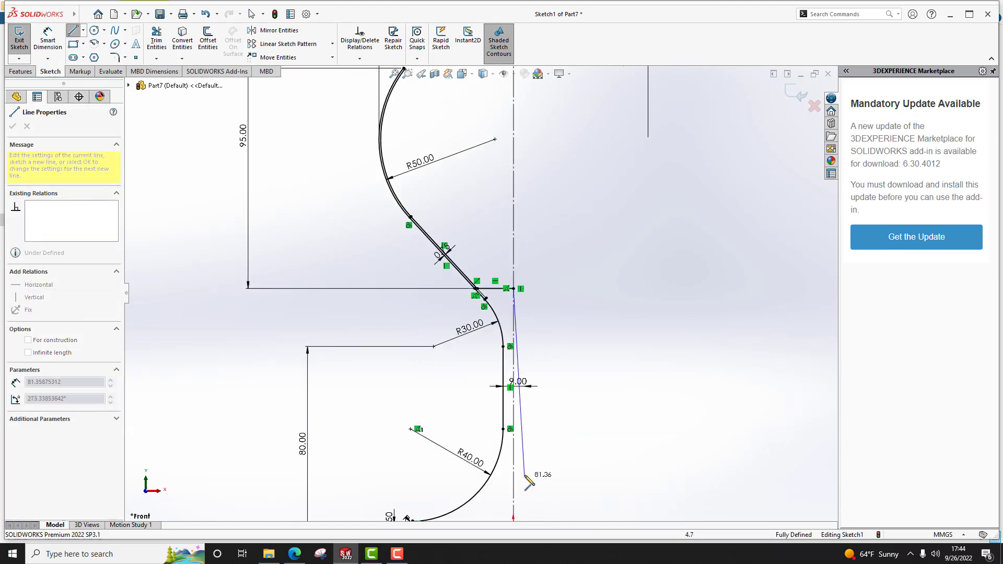
{"action": "scroll", "coordinate": [518, 445], "scroll_direction": "up", "scroll_amount": 3}
{"action": "scroll", "coordinate": [486, 366], "scroll_direction": "down", "scroll_amount": 5}
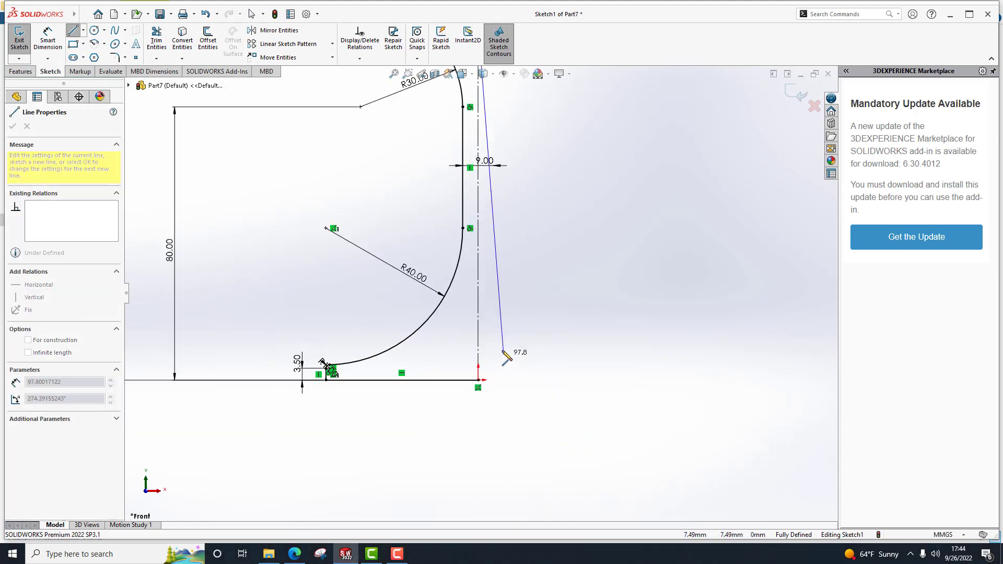
{"action": "left_click", "coordinate": [479, 381]}
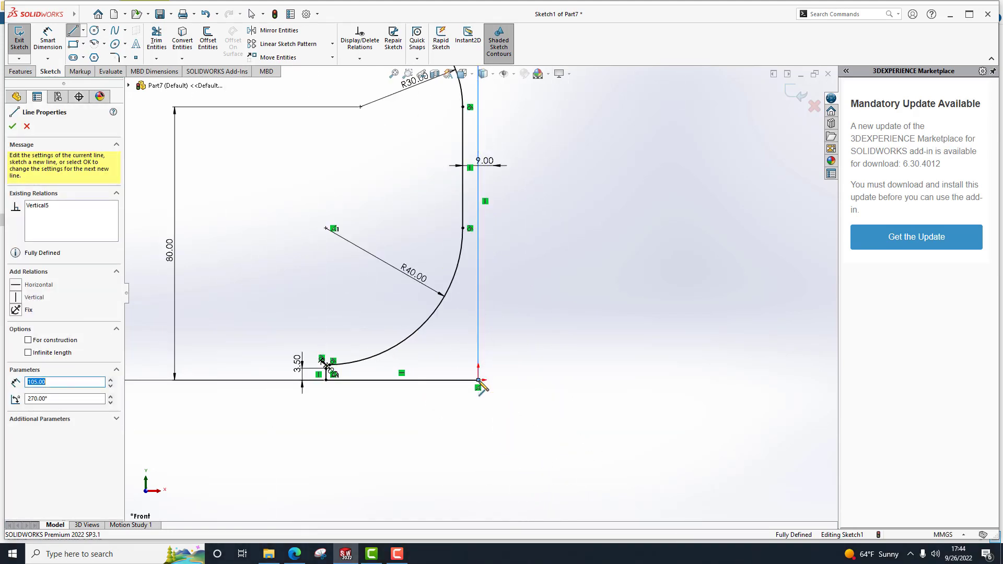
{"action": "key", "text": "Escape"}
{"action": "scroll", "coordinate": [484, 390], "scroll_direction": "up", "scroll_amount": 6}
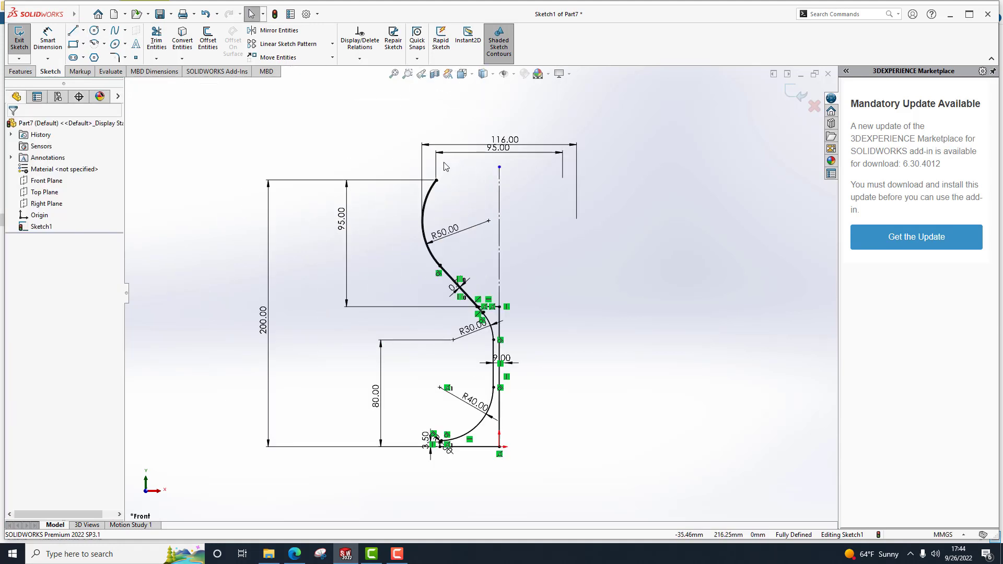
Sketch a short horizontal rim line from the outer arc's top endpoint toward the centerline.
{"action": "scroll", "coordinate": [442, 188], "scroll_direction": "down", "scroll_amount": 10}
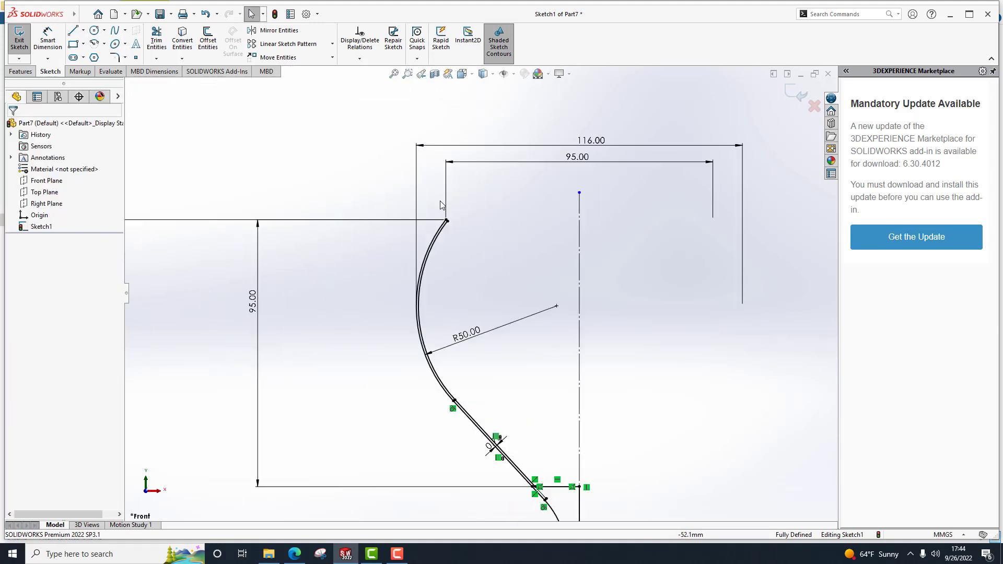
{"action": "left_click", "coordinate": [73, 33]}
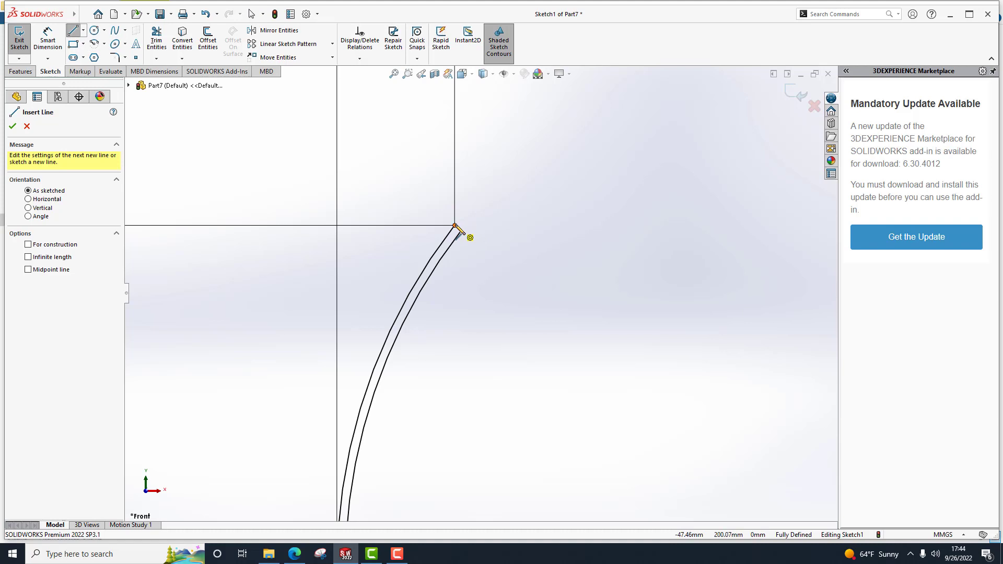
{"action": "left_click", "coordinate": [455, 226]}
{"action": "left_click", "coordinate": [501, 226]}
{"action": "key", "text": "Escape"}
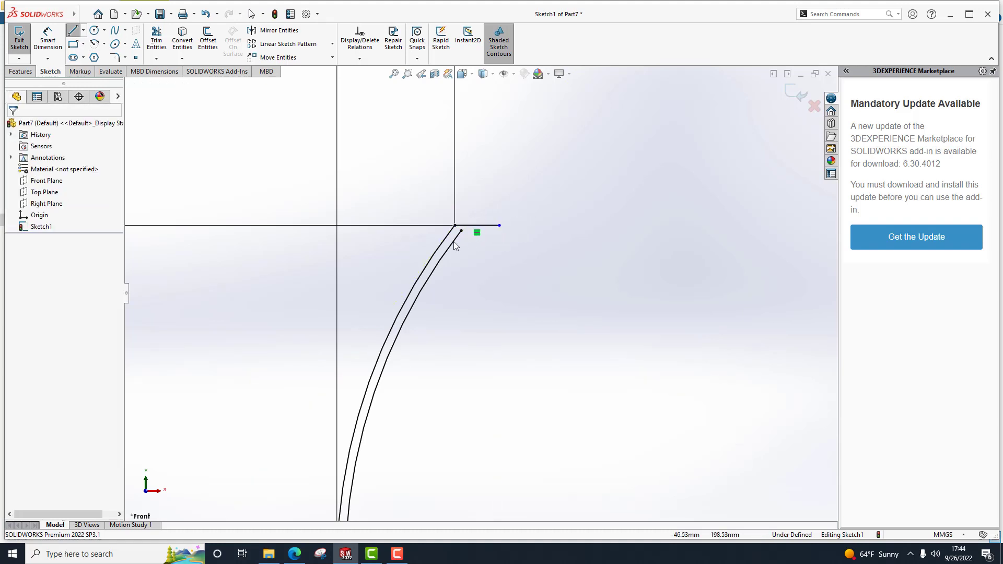
{"action": "left_click", "coordinate": [75, 33]}
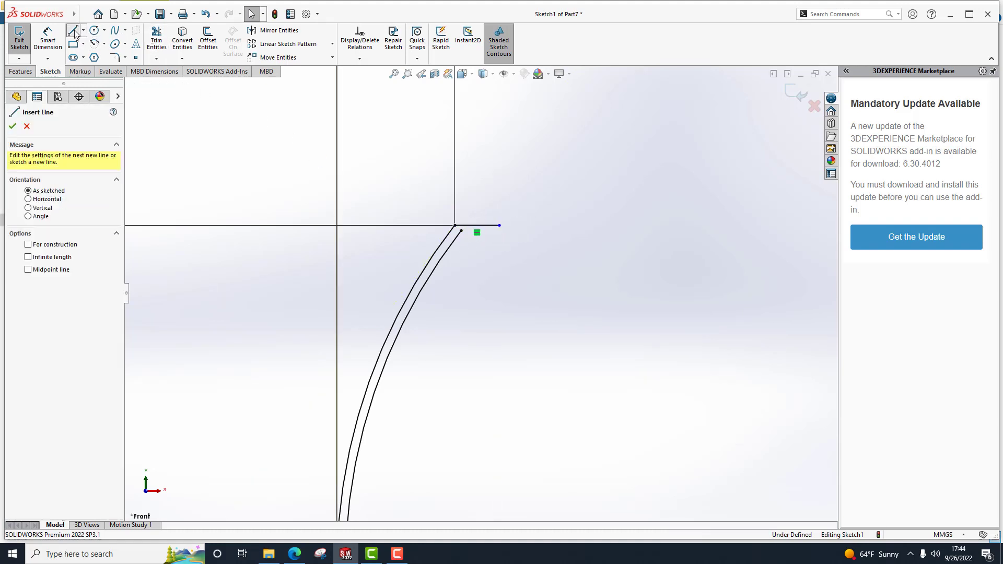
{"action": "left_click", "coordinate": [74, 33]}
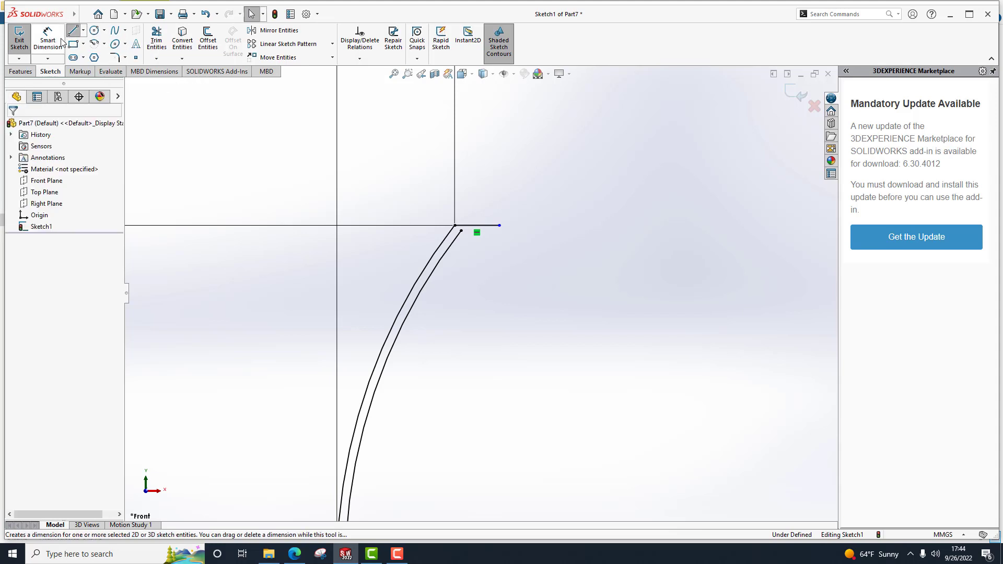
Extend the inner offset arc past the rim line and power trim both overhangs beyond their intersection.
{"action": "left_click", "coordinate": [157, 39]}
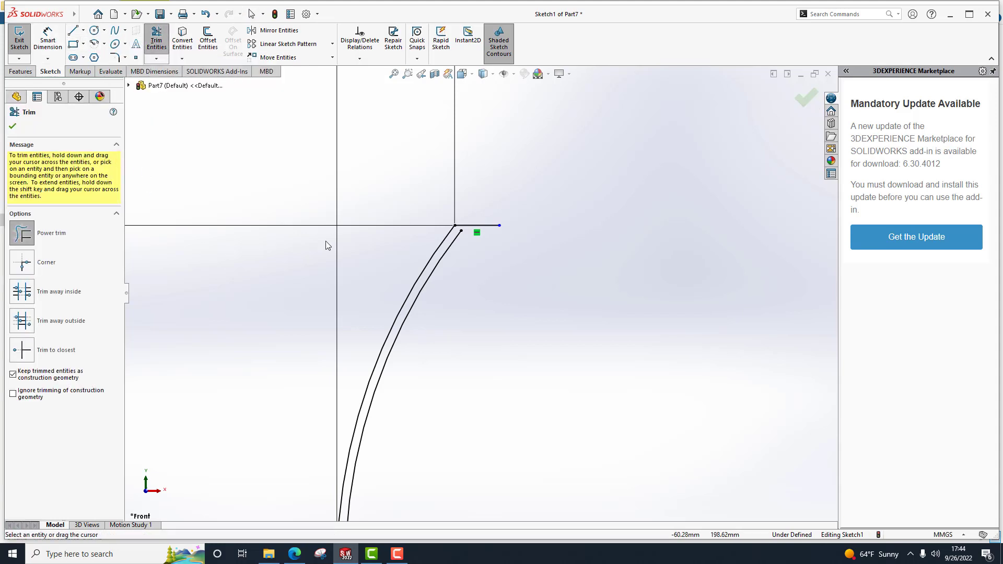
{"action": "left_click_drag", "start_coordinate": [451, 244], "coordinate": [486, 207], "text": "shift"}
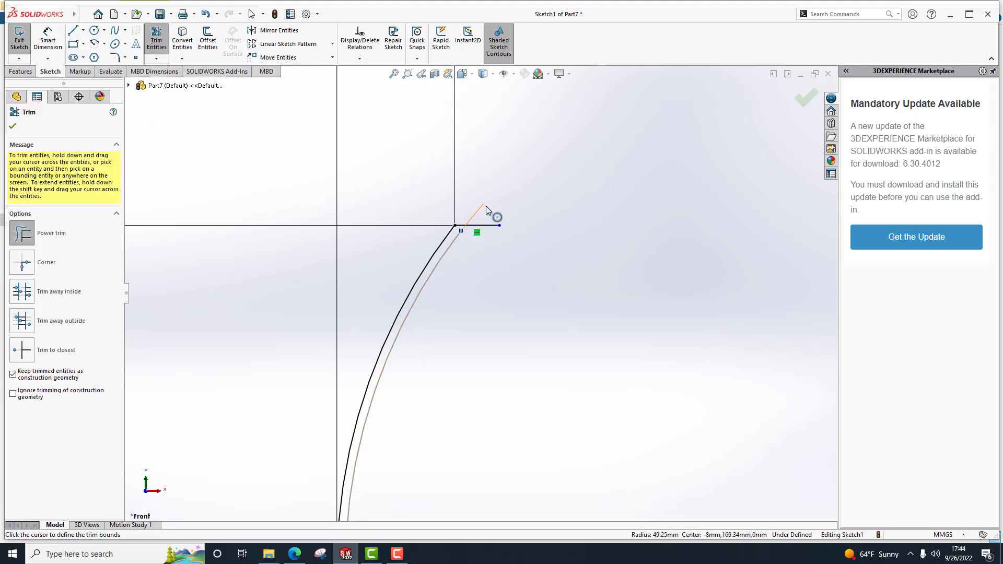
{"action": "key", "text": "Escape"}
{"action": "left_click", "coordinate": [157, 39]}
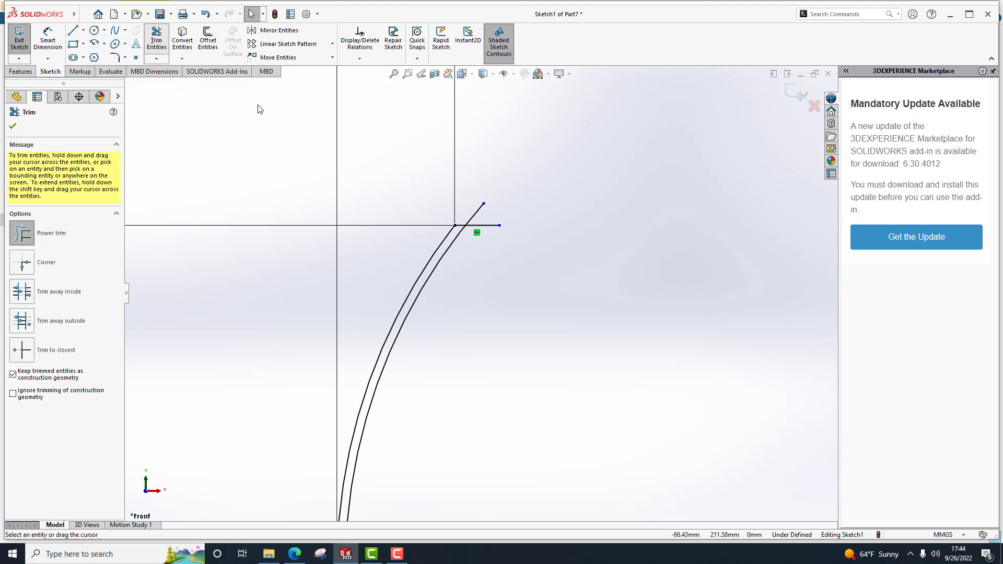
{"action": "left_click_drag", "start_coordinate": [471, 210], "coordinate": [468, 209]}
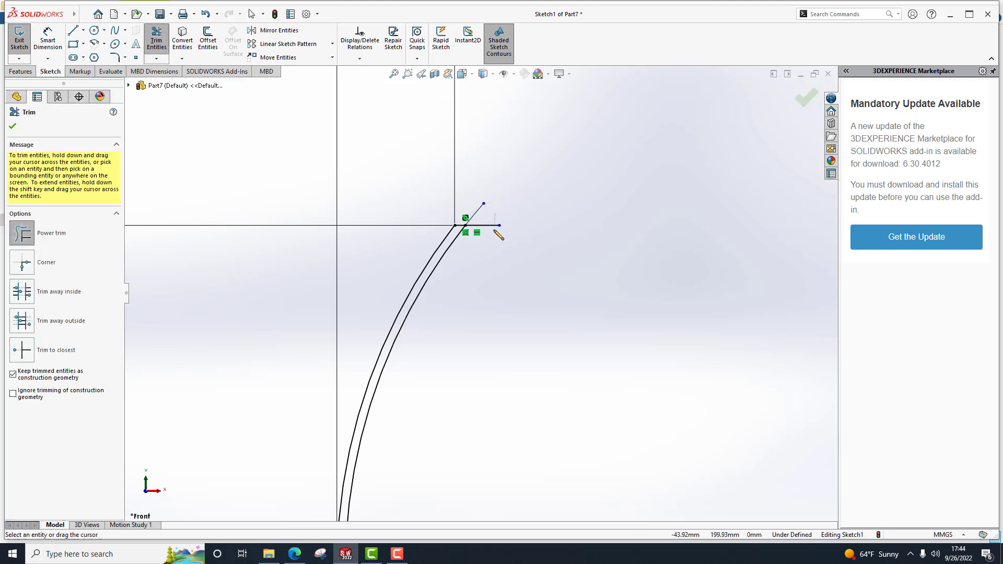
{"action": "scroll", "coordinate": [474, 293], "scroll_direction": "up", "scroll_amount": 5}
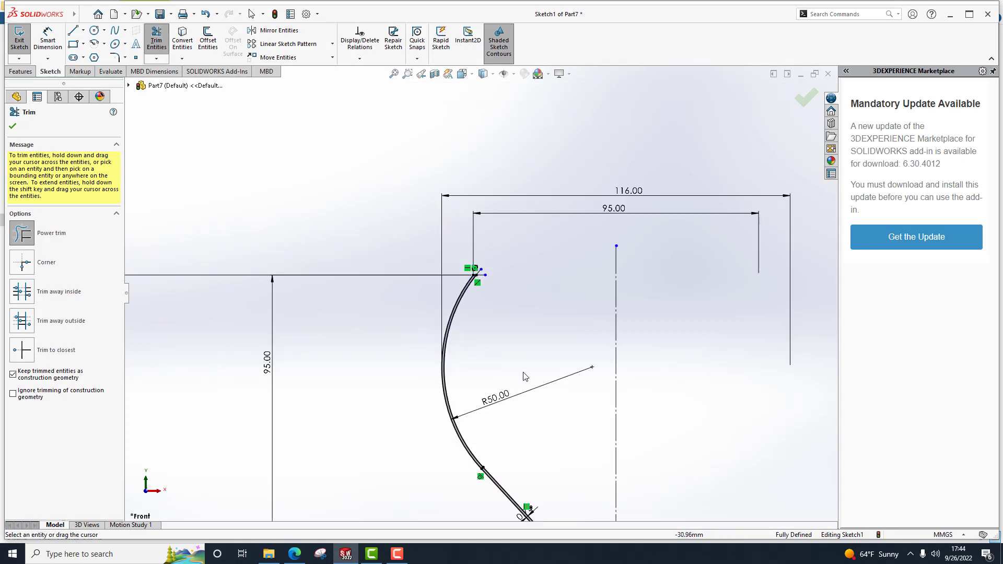
Sketch a circle with a radius of about 15 mm, centered directly below the origin.
{"action": "scroll", "coordinate": [525, 376], "scroll_direction": "up", "scroll_amount": 4}
{"action": "key", "text": "Escape"}
{"action": "scroll", "coordinate": [585, 445], "scroll_direction": "up", "scroll_amount": 4}
{"action": "scroll", "coordinate": [517, 444], "scroll_direction": "down", "scroll_amount": 2}
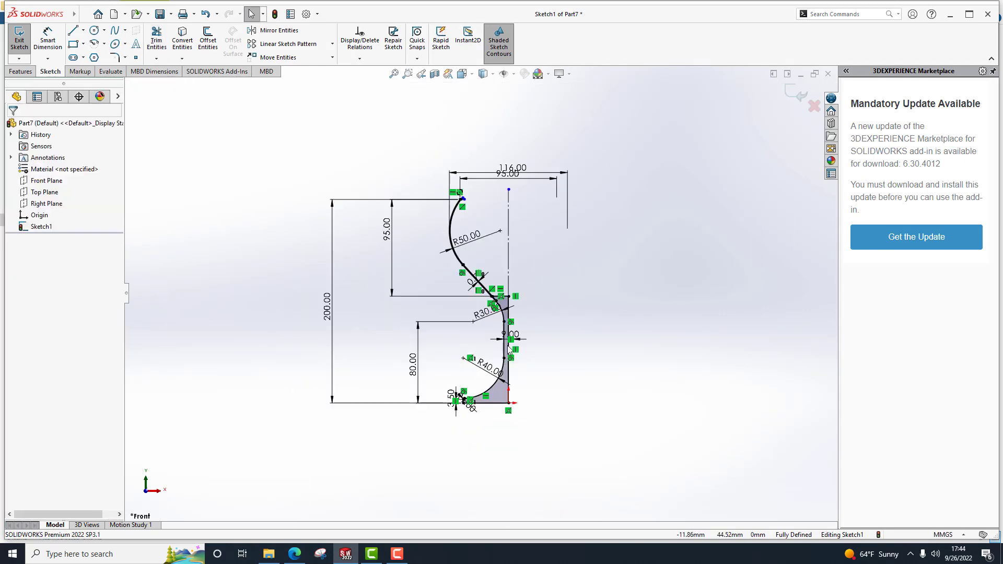
{"action": "scroll", "coordinate": [512, 340], "scroll_direction": "down", "scroll_amount": 2}
{"action": "scroll", "coordinate": [519, 327], "scroll_direction": "up", "scroll_amount": 3}
{"action": "scroll", "coordinate": [469, 356], "scroll_direction": "down", "scroll_amount": 5}
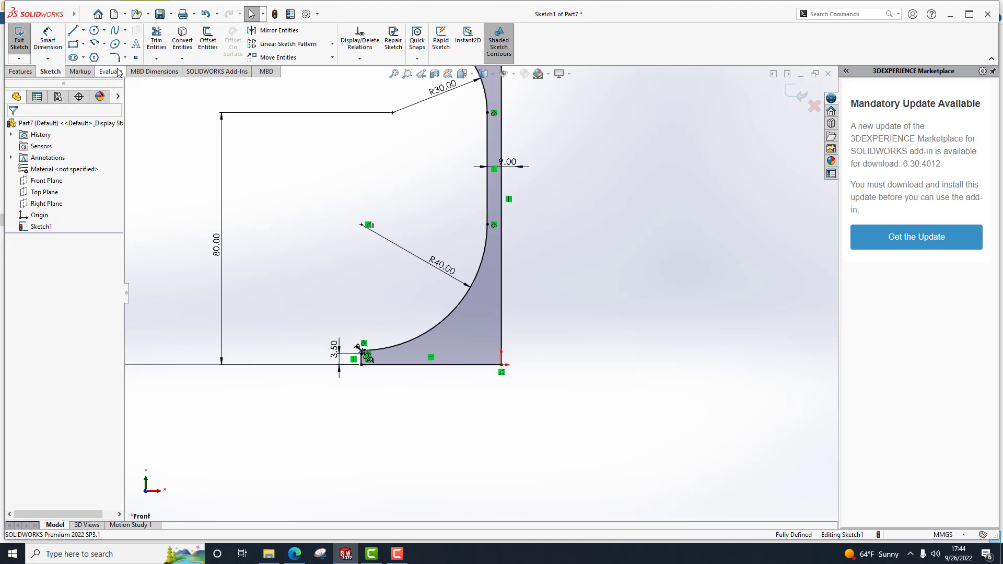
{"action": "left_click", "coordinate": [94, 30]}
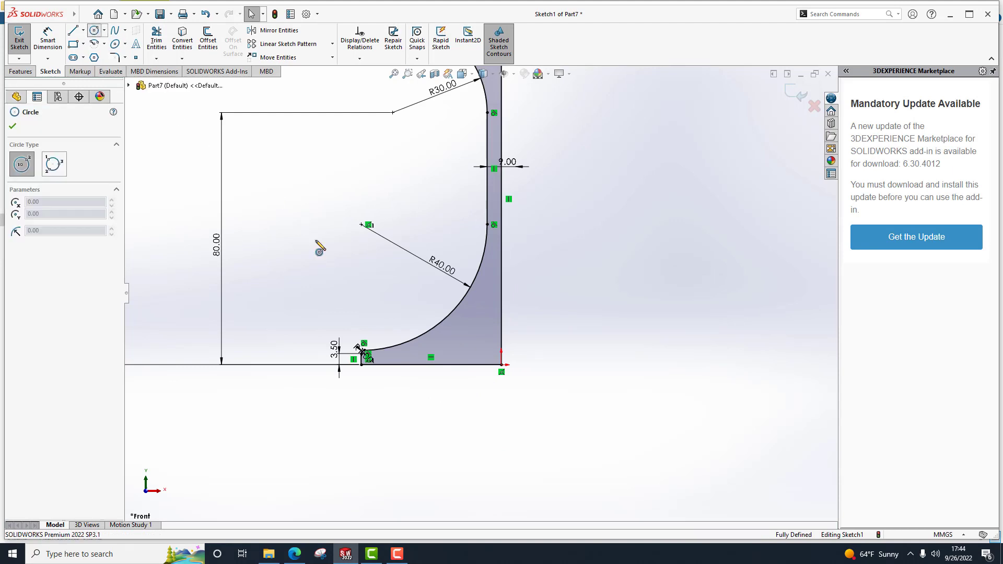
{"action": "left_click", "coordinate": [502, 475]}
{"action": "left_click", "coordinate": [502, 428]}
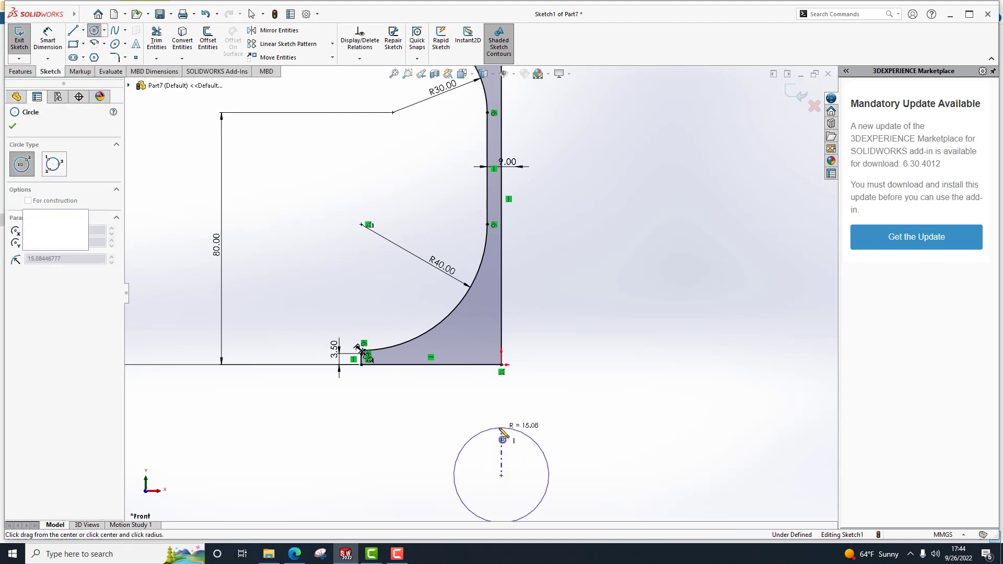
{"action": "key", "text": "Escape"}
{"action": "key", "text": "Escape"}
Make the circle's center coincident with the vertical axis line and move the circle up until it overlaps the foot's base line.
{"action": "left_click", "coordinate": [502, 475]}
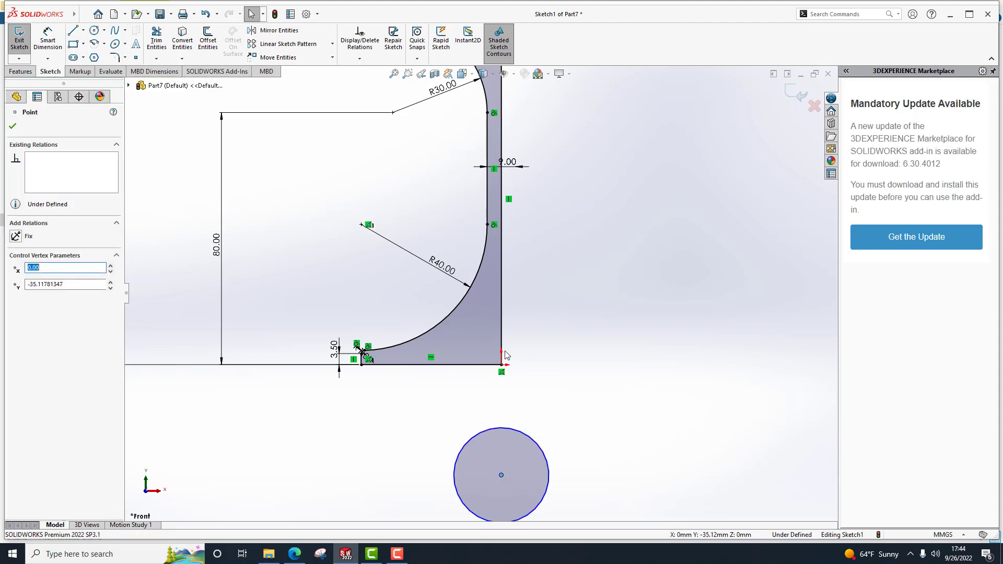
{"action": "left_click", "coordinate": [503, 343], "text": "ctrl"}
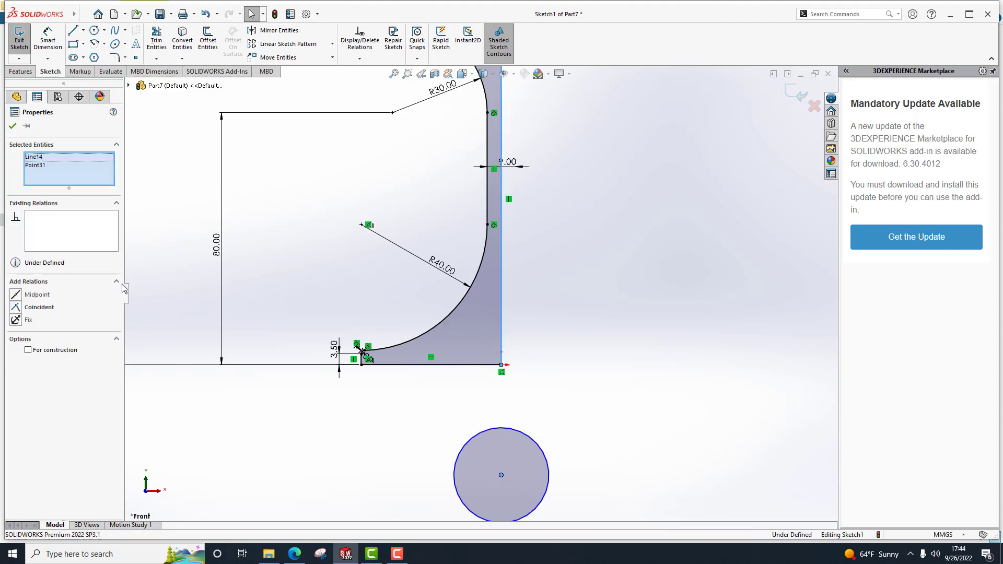
{"action": "left_click", "coordinate": [17, 309]}
{"action": "left_click", "coordinate": [337, 429]}
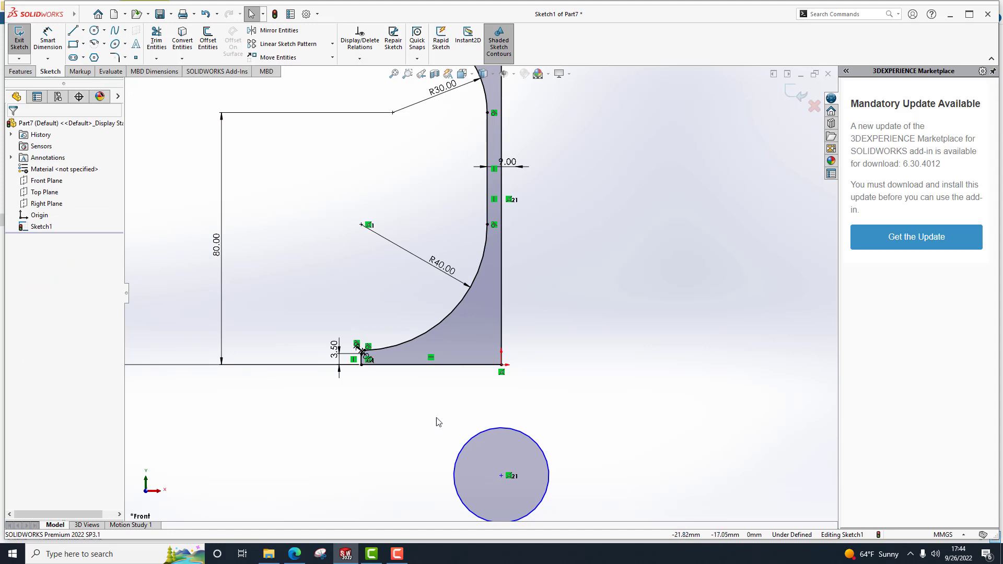
{"action": "mouse_move", "coordinate": [504, 489]}
{"action": "left_mouse_down"}
{"action": "mouse_move", "coordinate": [497, 413]}
{"action": "mouse_move", "coordinate": [459, 402]}
{"action": "left_mouse_up"}
{"action": "left_click", "coordinate": [399, 399]}
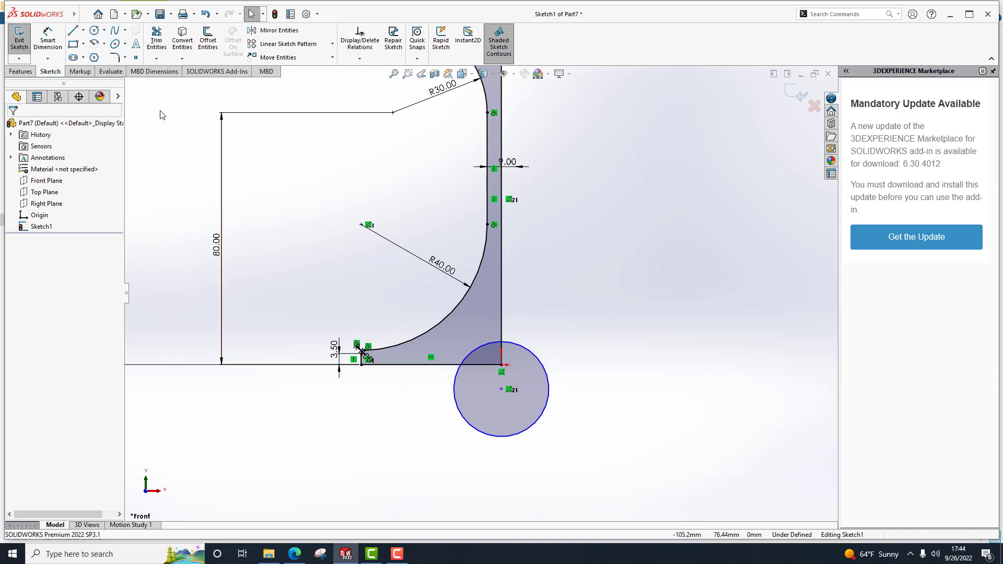
Dimension the distance from the foot's base line to the circle's uppermost point as 4 mm.
{"action": "left_click", "coordinate": [47, 39]}
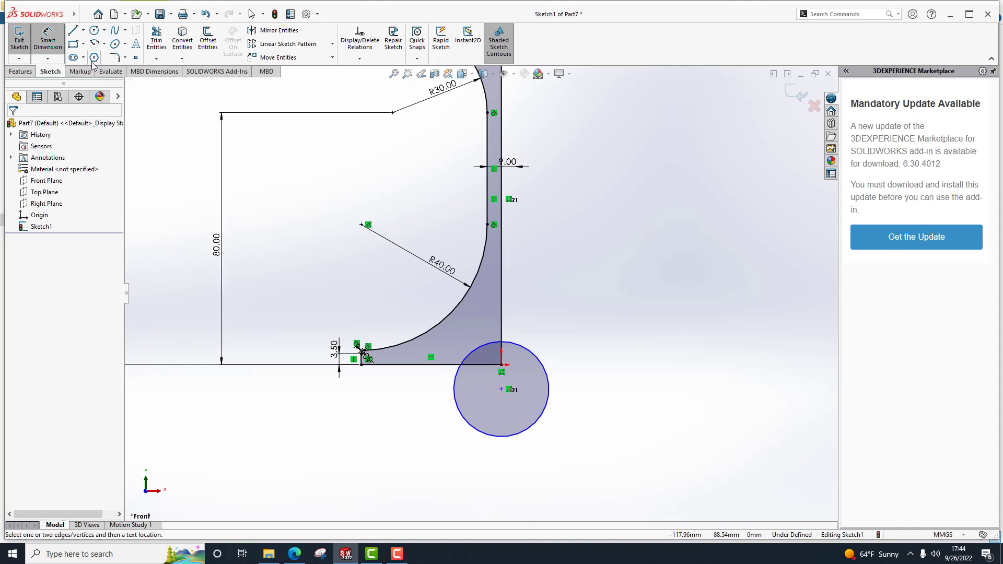
{"action": "left_click", "coordinate": [448, 364]}
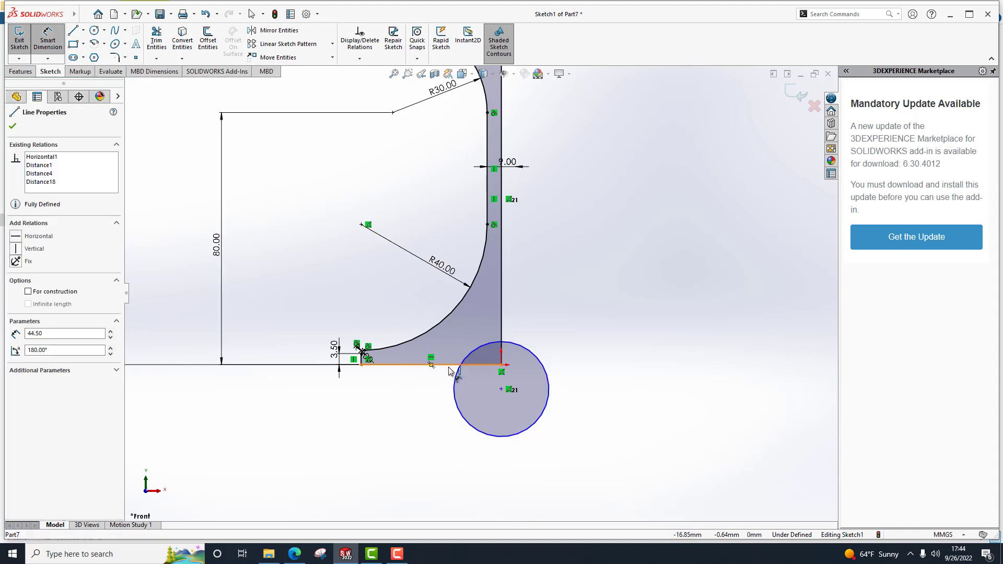
{"action": "left_click", "coordinate": [494, 347]}
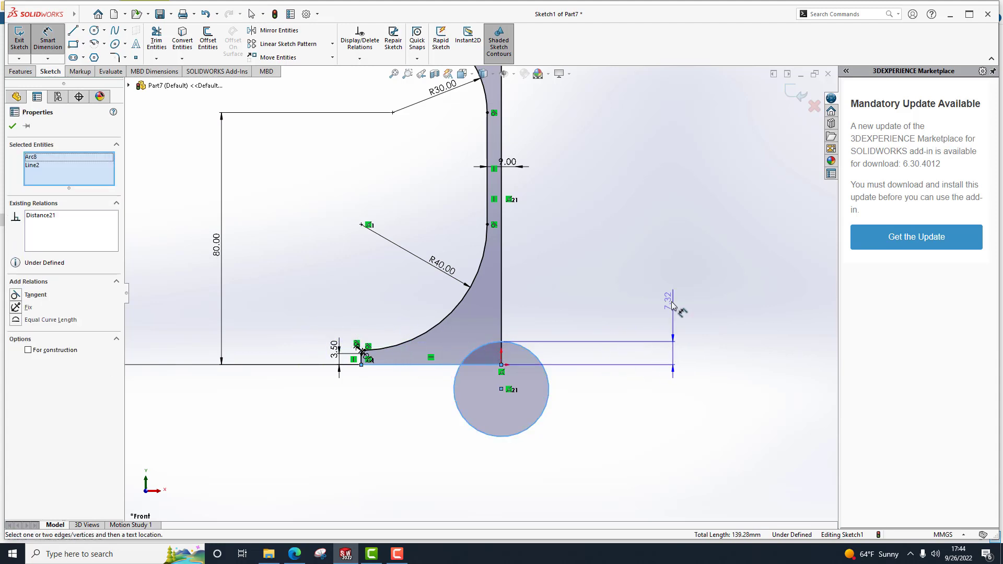
{"action": "left_click", "coordinate": [646, 309]}
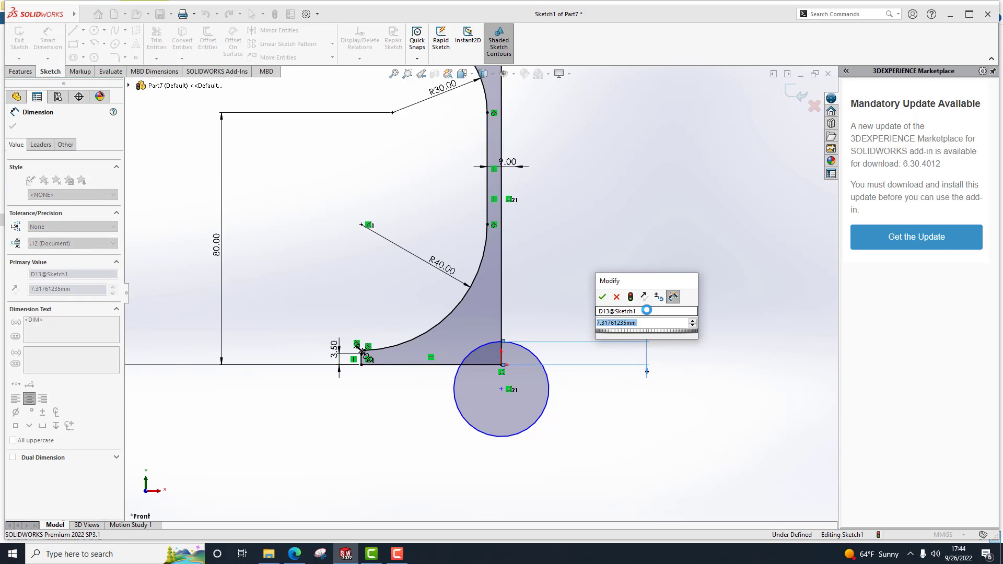
{"action": "type", "text": "4"}
{"action": "key", "text": "Return"}
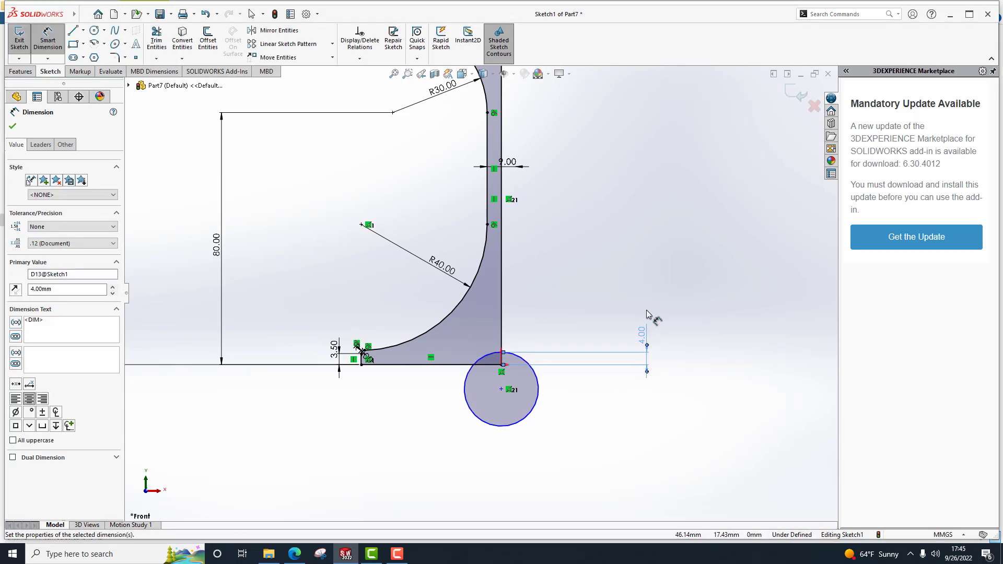
Dimension the circle's diameter as 200 mm.
{"action": "left_click", "coordinate": [529, 415]}
{"action": "left_click", "coordinate": [575, 460]}
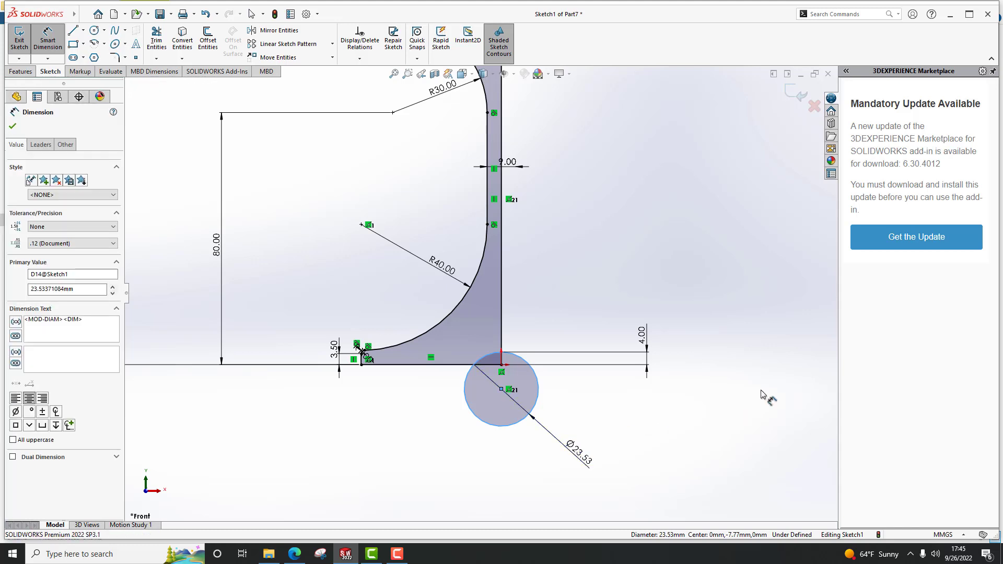
{"action": "type", "text": "200"}
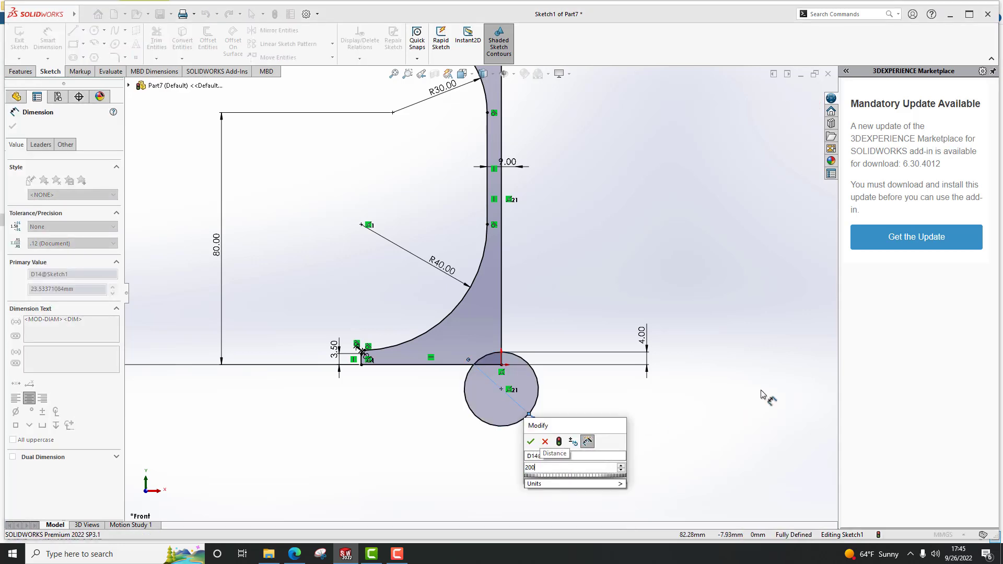
{"action": "key", "text": "Return"}
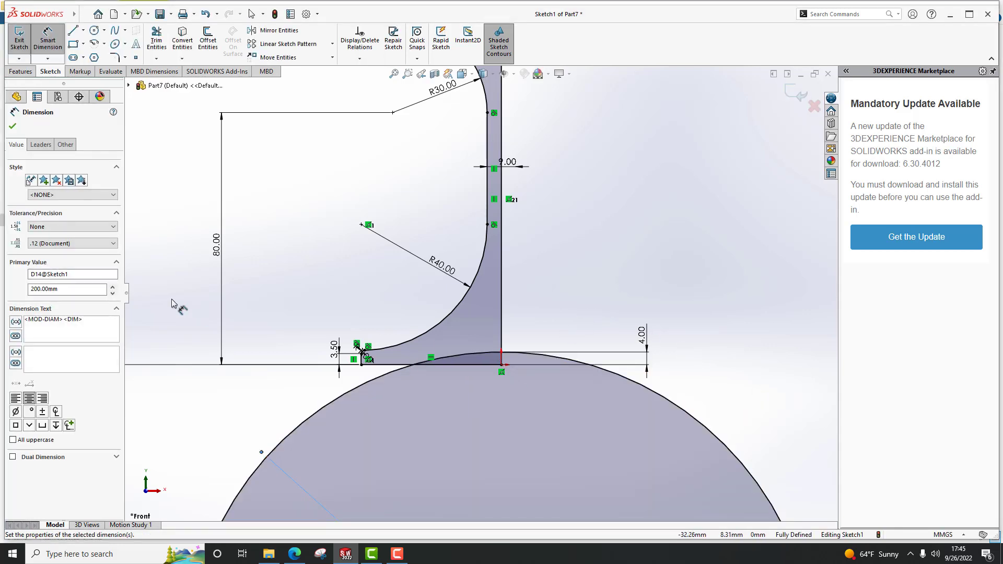
Power trim the circle's portion outside the foot profile, keeping the trimmed part as construction geometry.
{"action": "left_click", "coordinate": [156, 41]}
{"action": "left_click_drag", "start_coordinate": [673, 423], "coordinate": [666, 432]}
{"action": "scroll", "coordinate": [482, 347], "scroll_direction": "down", "scroll_amount": 5}
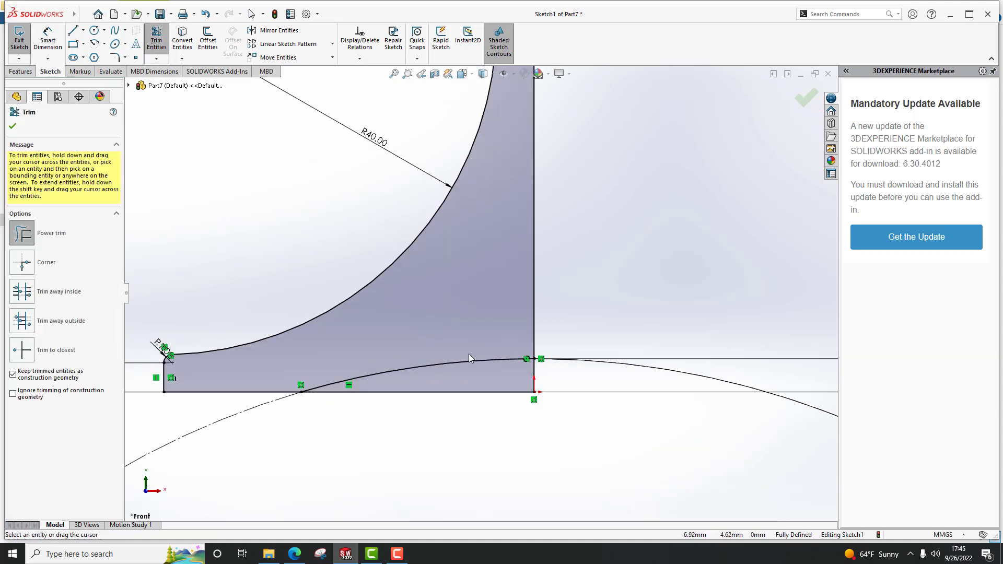
{"action": "scroll", "coordinate": [467, 353], "scroll_direction": "up", "scroll_amount": 5}
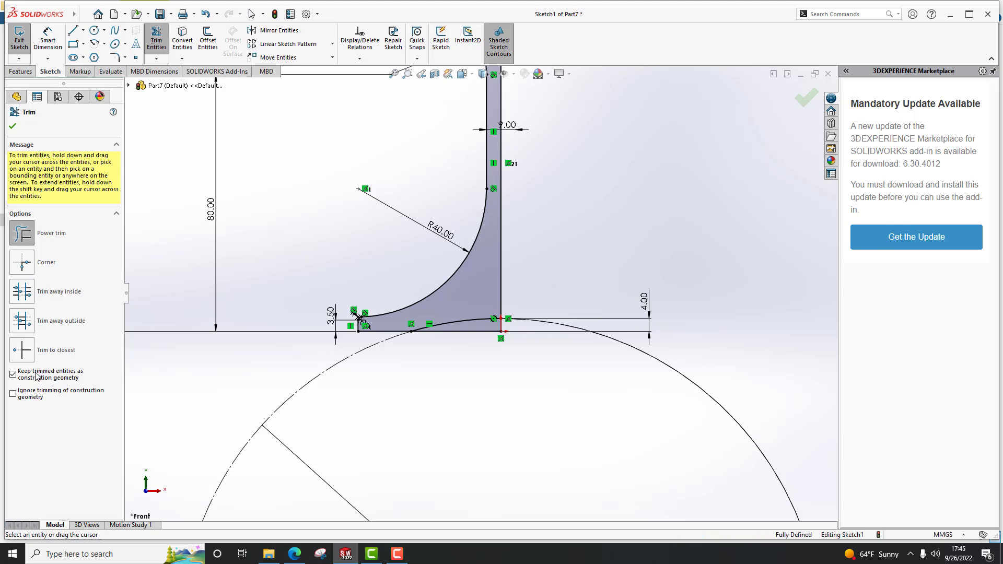
Power trim the pieces of the vertical axis line and the base line that lie below the foot's arc.
{"action": "scroll", "coordinate": [496, 329], "scroll_direction": "down", "scroll_amount": 5}
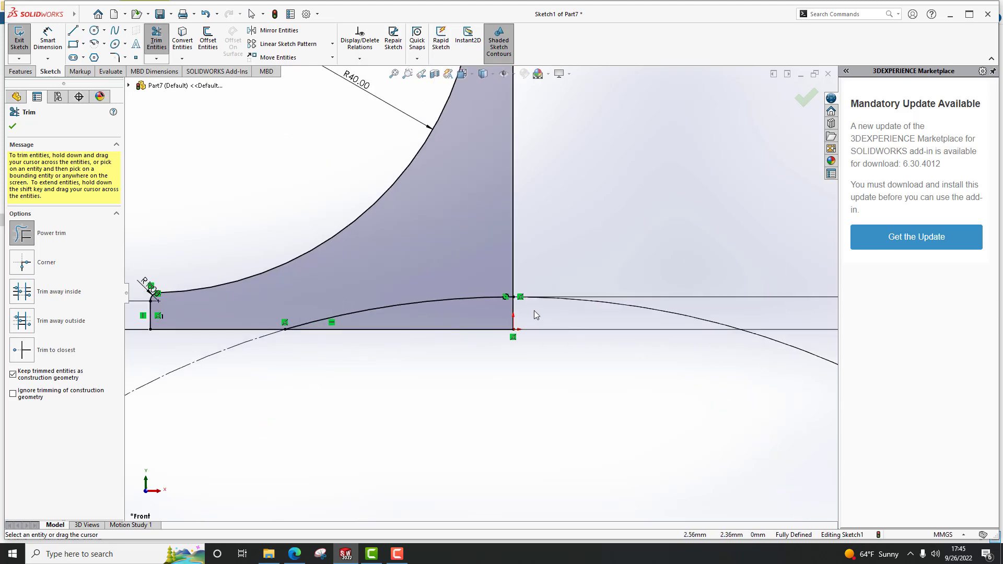
{"action": "left_click_drag", "start_coordinate": [534, 313], "coordinate": [467, 347]}
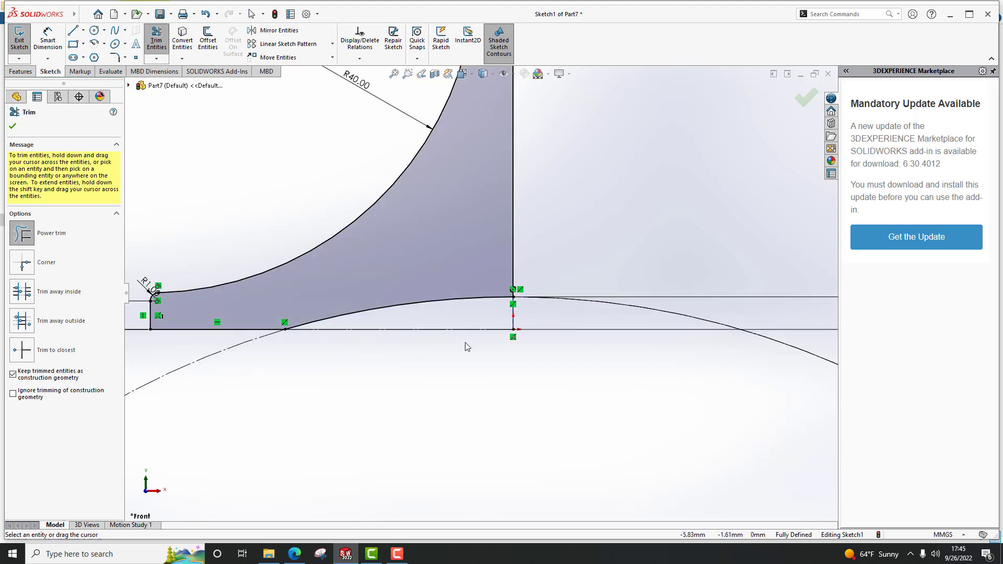
{"action": "scroll", "coordinate": [460, 324], "scroll_direction": "up", "scroll_amount": 10}
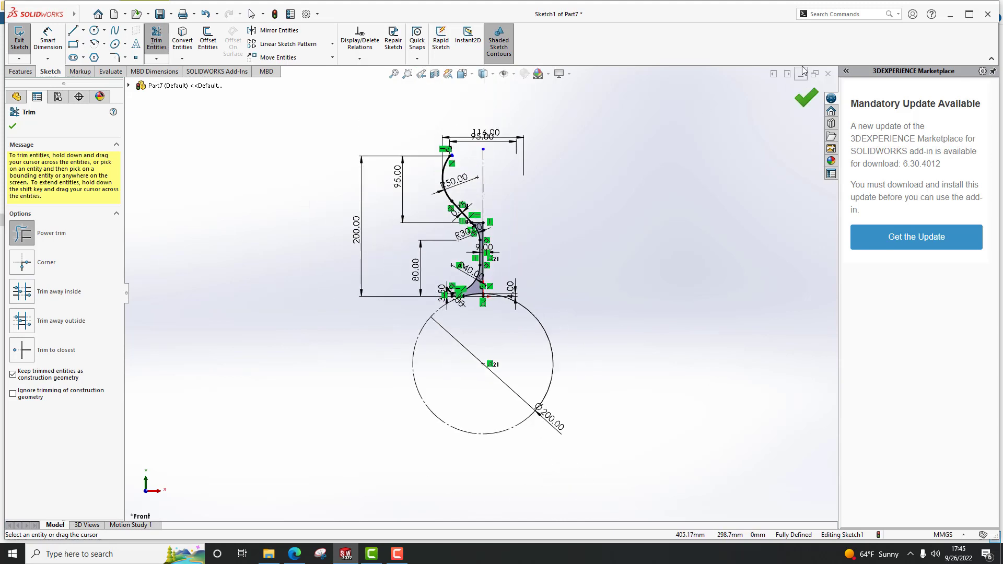
{"action": "left_click", "coordinate": [806, 98]}
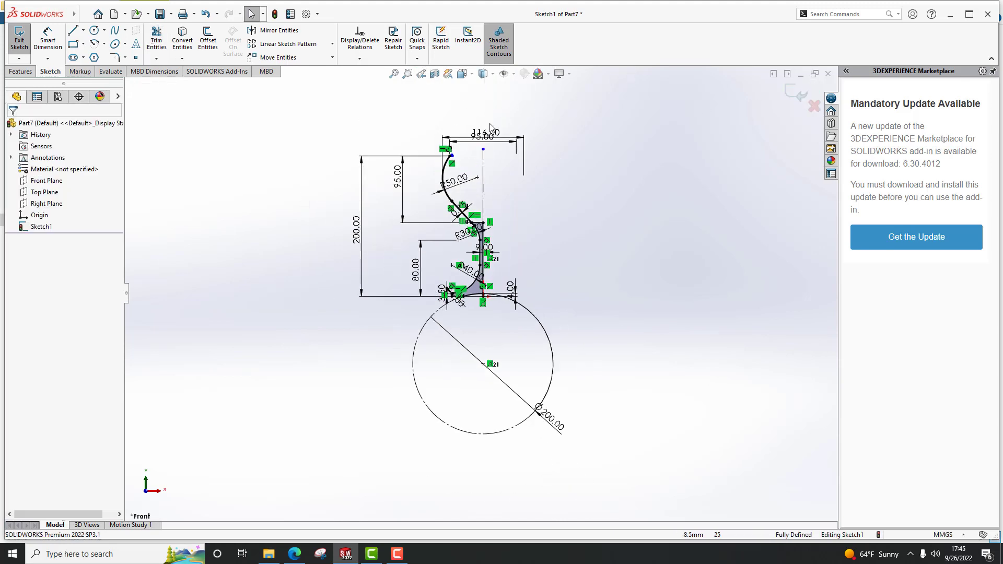
Revolve the goblet profile 360 degrees around the vertical centerline.
{"action": "left_click", "coordinate": [18, 73]}
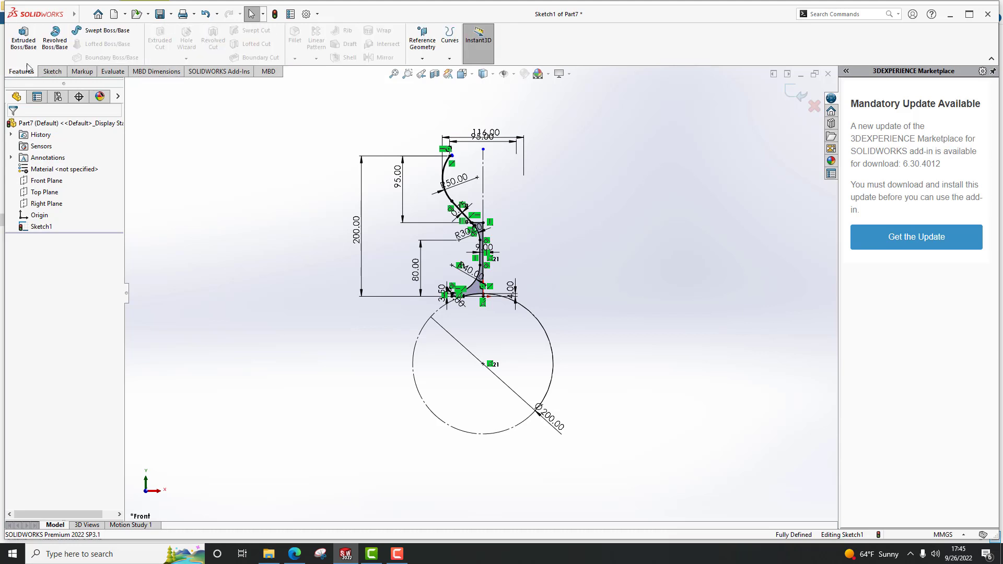
{"action": "left_click", "coordinate": [54, 39]}
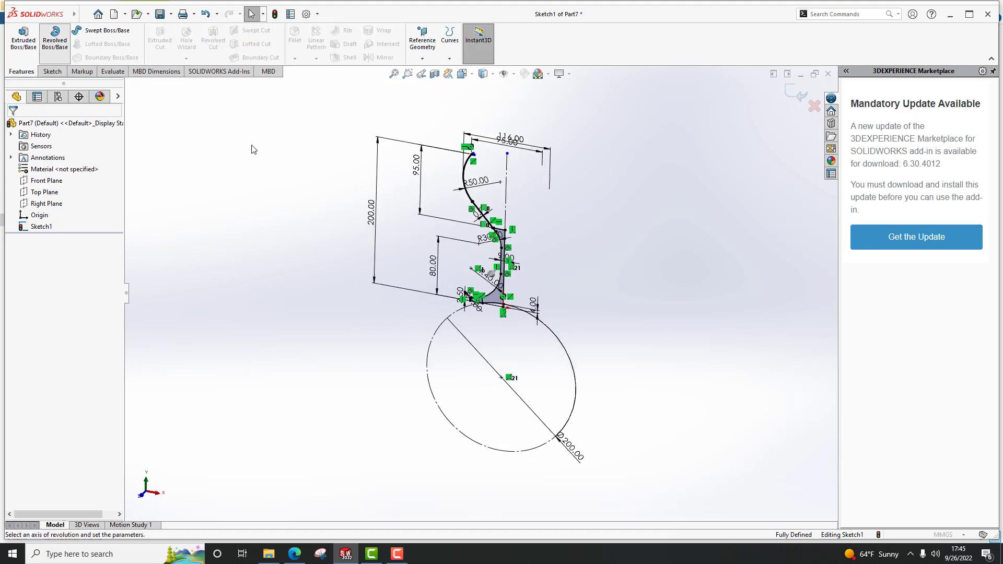
{"action": "left_click", "coordinate": [509, 185]}
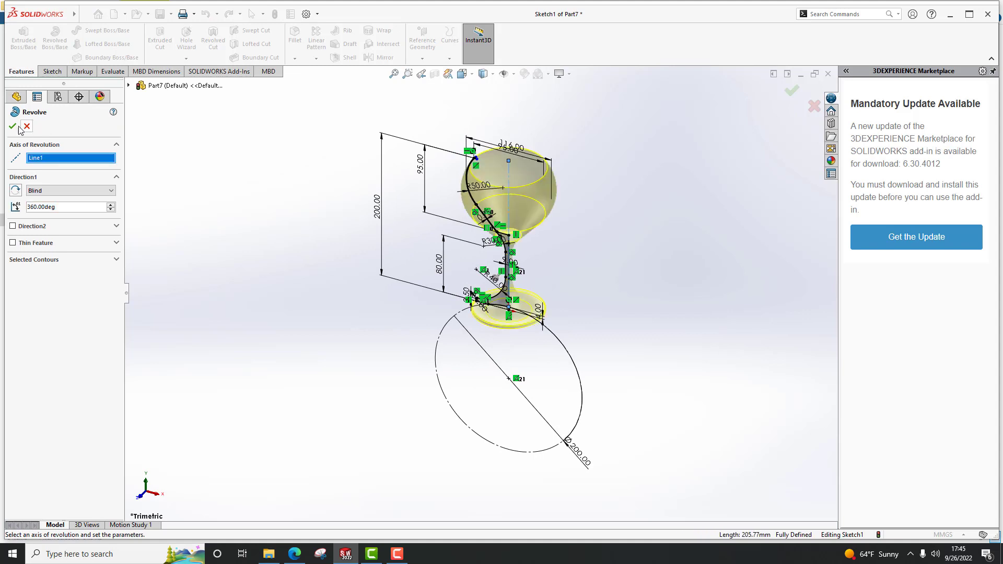
{"action": "key", "text": "Return"}
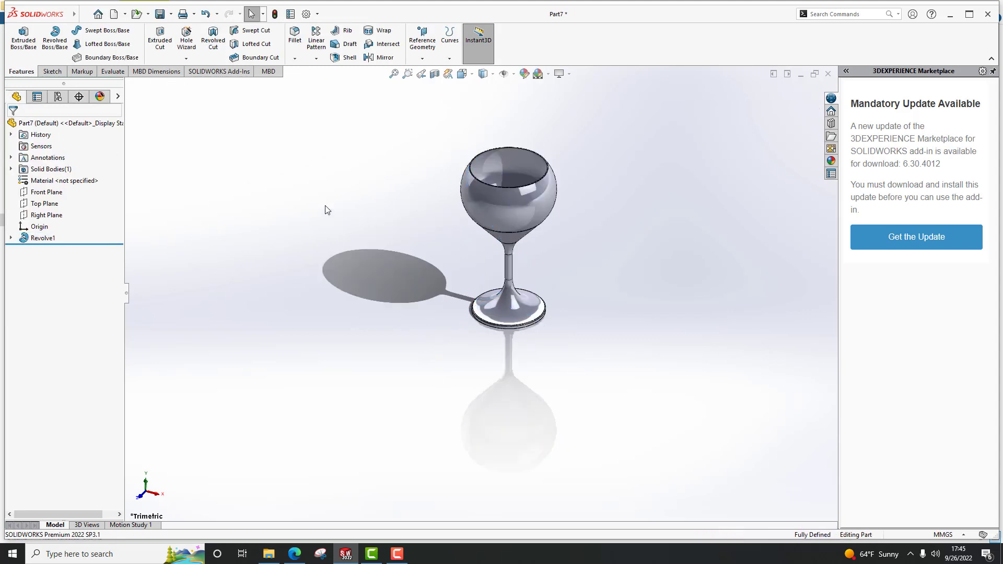
Find Glass under Other Non-metals in the SOLIDWORKS material library and apply it to the part.
{"action": "right_click", "coordinate": [89, 125]}
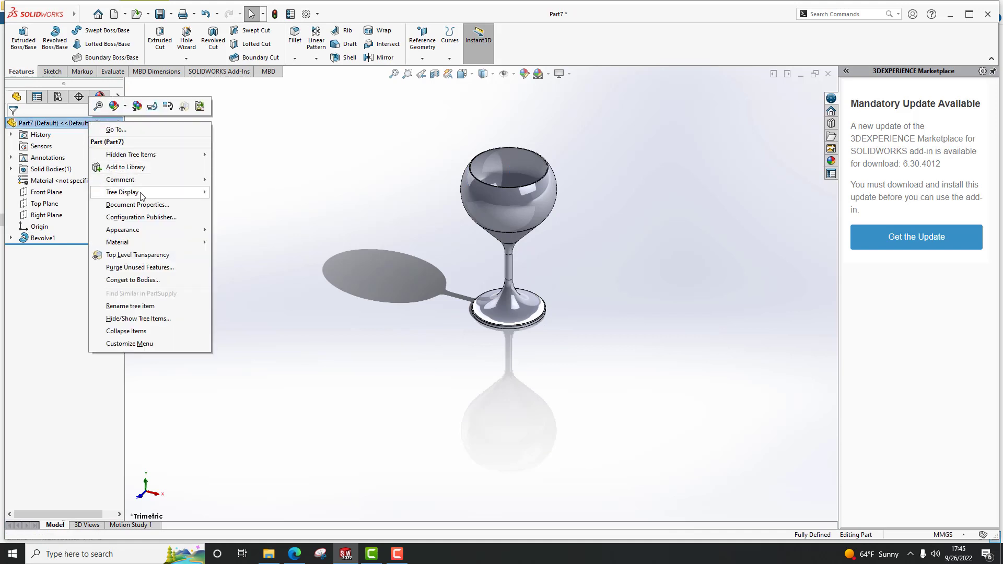
{"action": "mouse_move", "coordinate": [163, 245]}
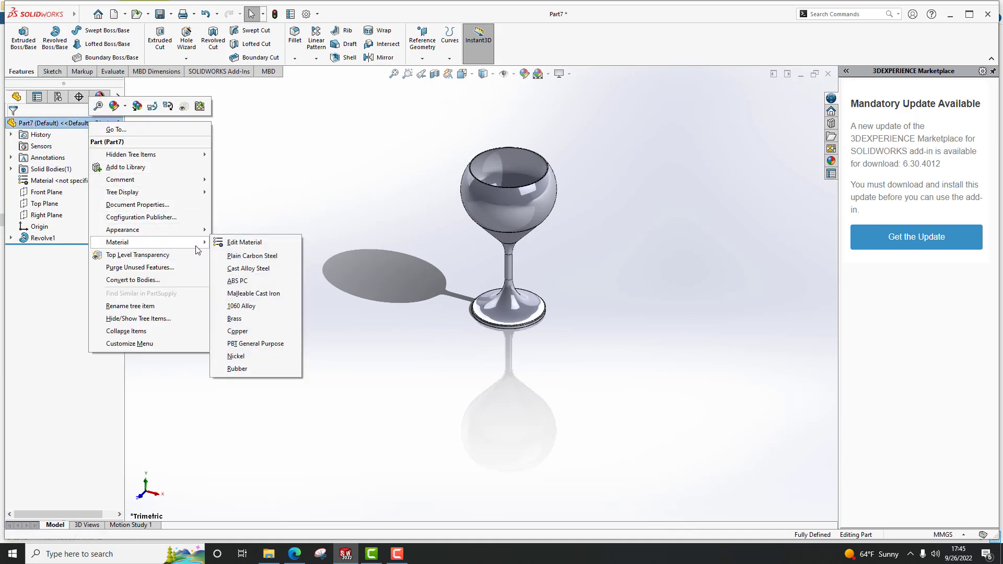
{"action": "left_click", "coordinate": [226, 243]}
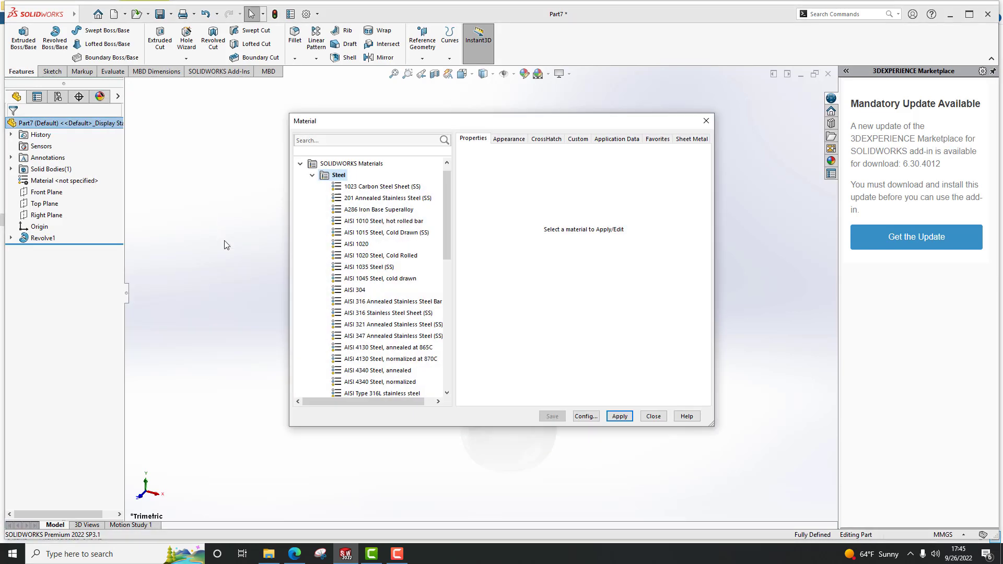
{"action": "left_click", "coordinate": [347, 141]}
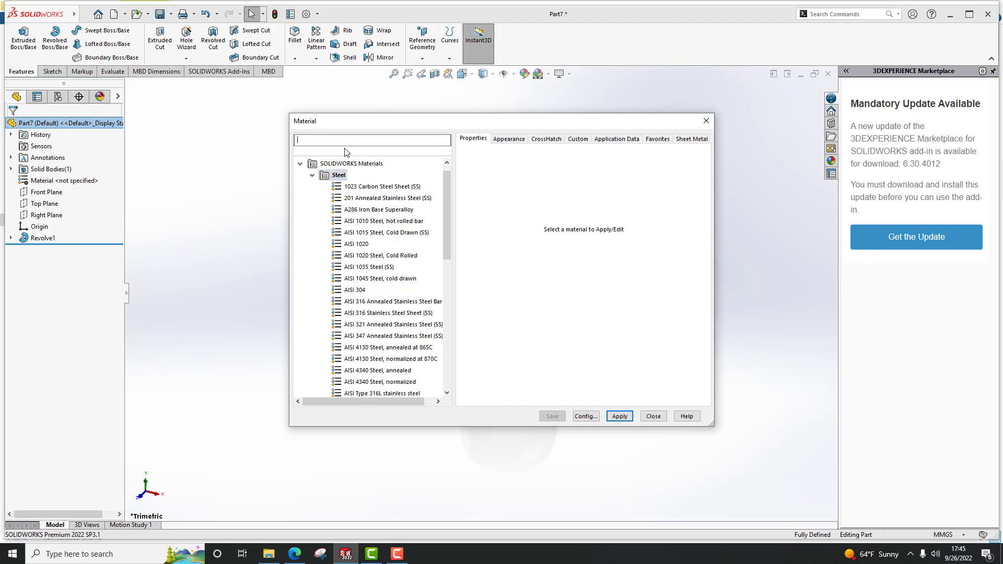
{"action": "type", "text": "gk"}
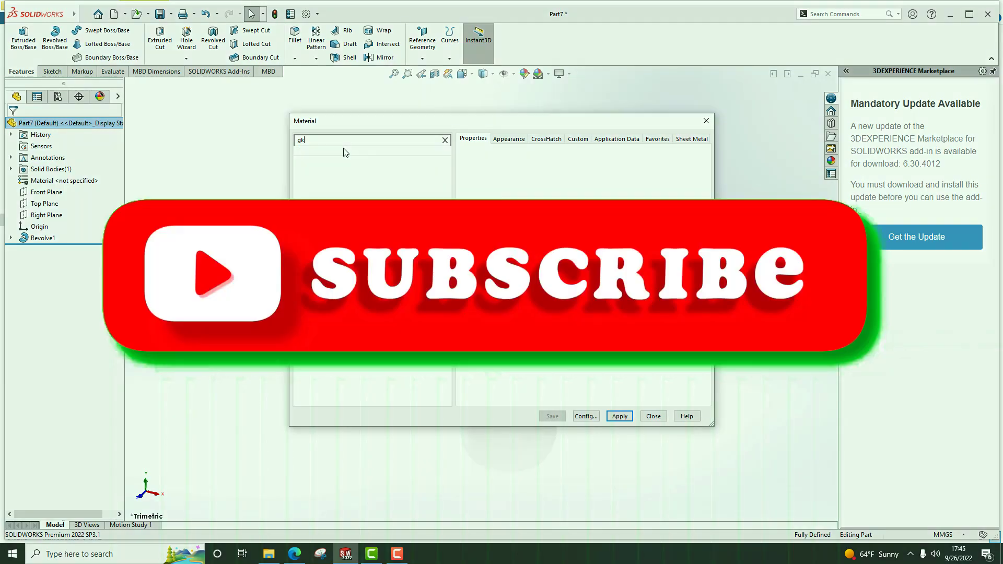
{"action": "key", "text": "BackSpace"}
{"action": "type", "text": "l"}
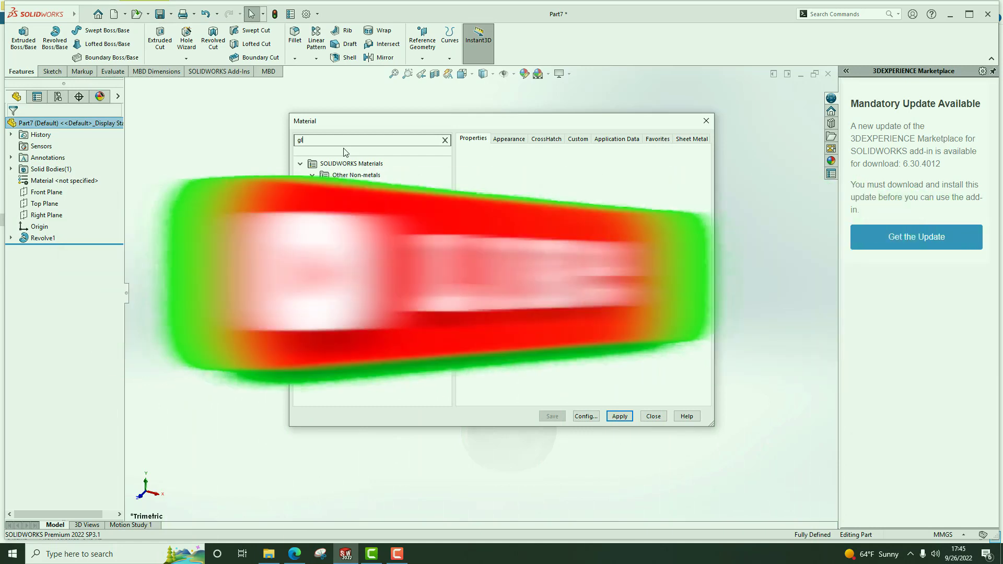
{"action": "left_click", "coordinate": [351, 187]}
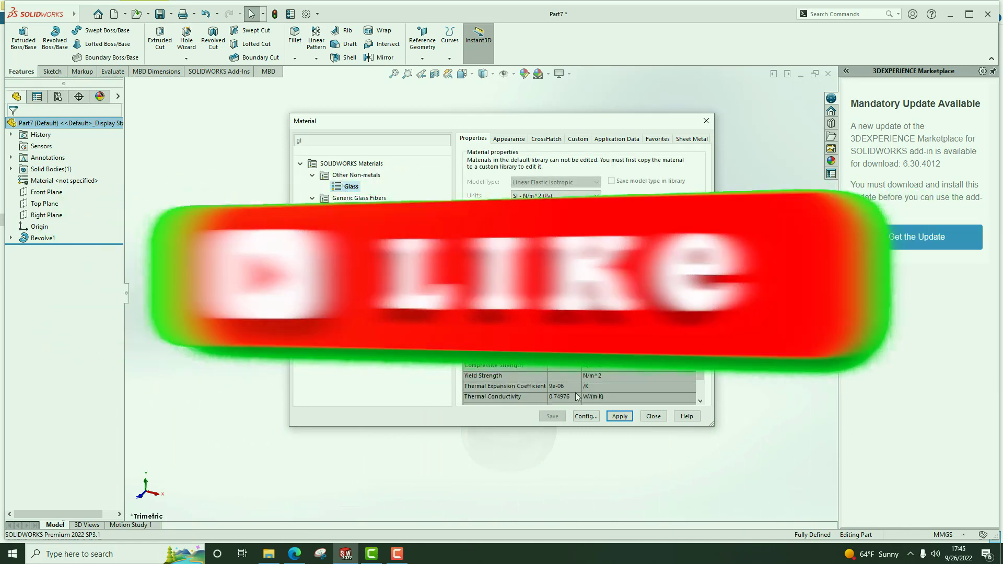
{"action": "left_click", "coordinate": [620, 416]}
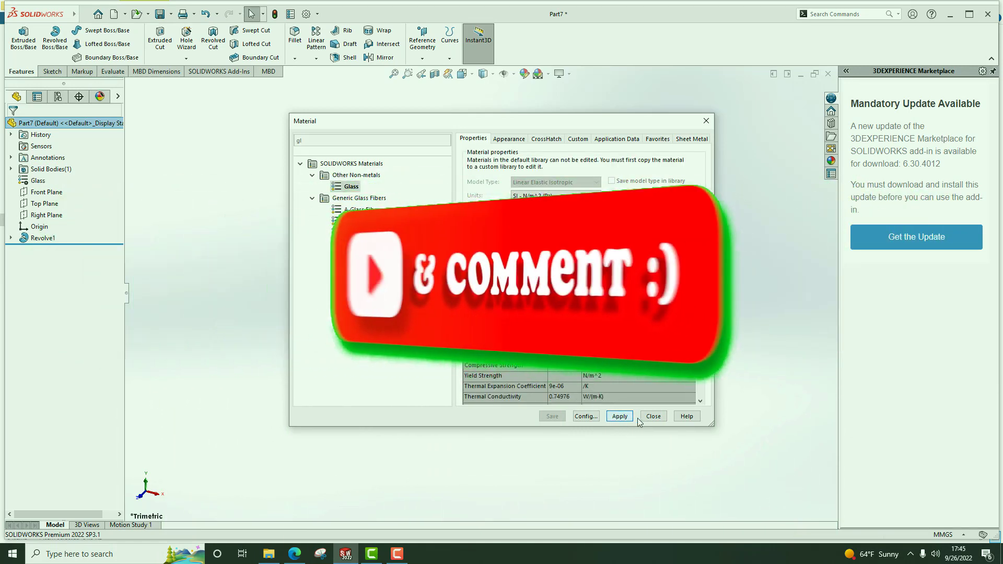
{"action": "left_click", "coordinate": [653, 417]}
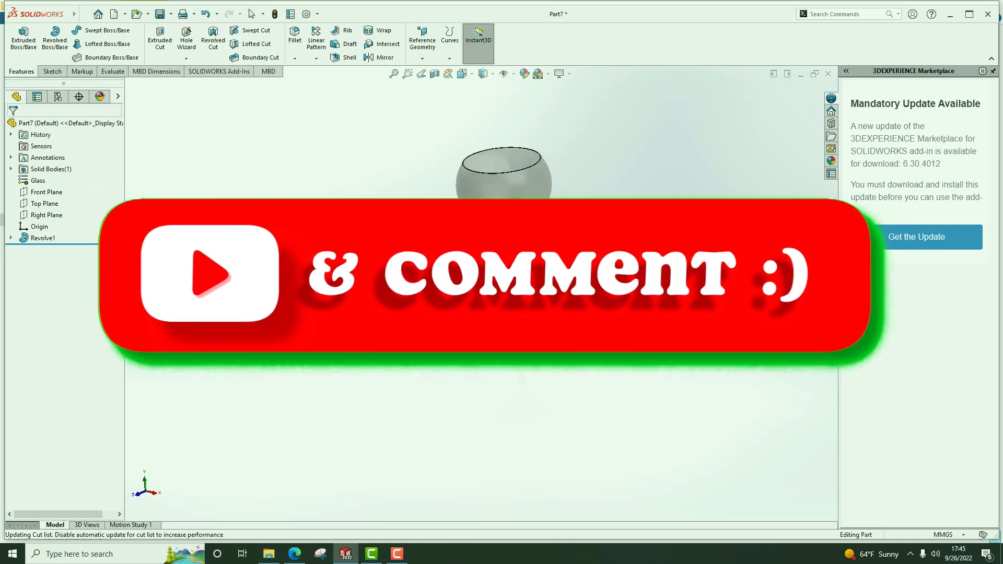